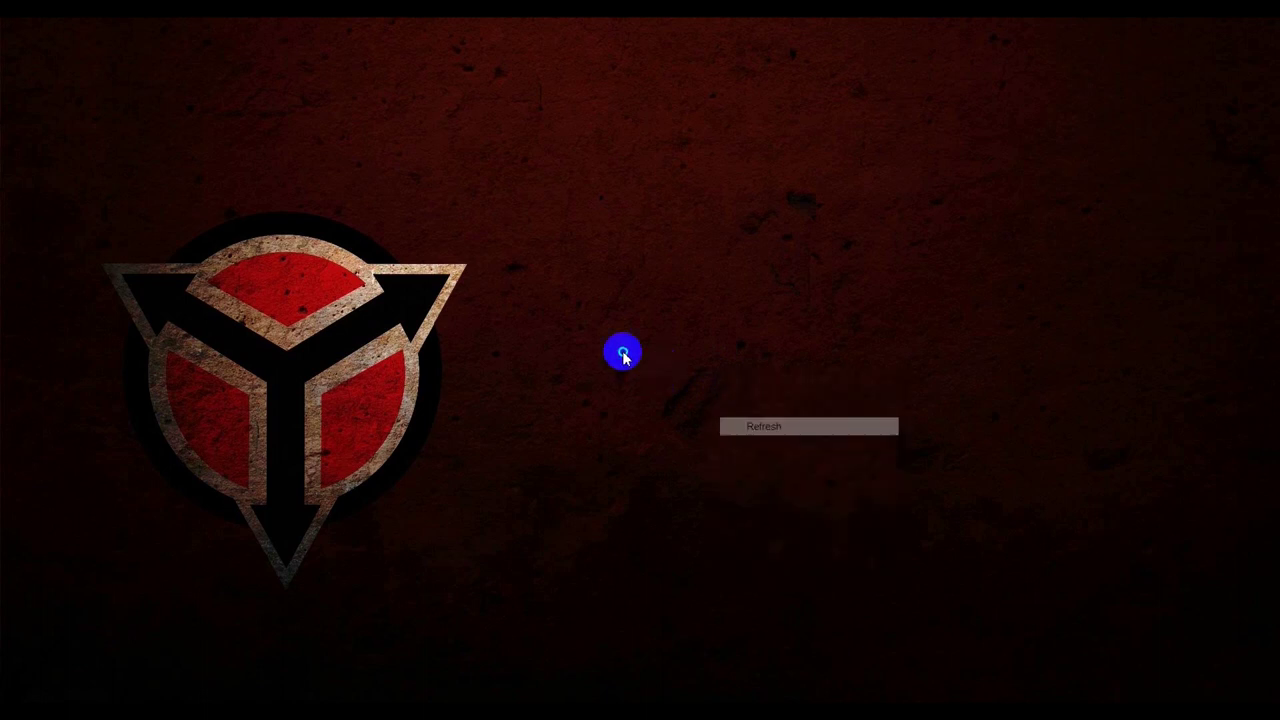
# - Open the Windows Temp folder by running "temp" from the Run dialog
pyautogui.click(676, 400)
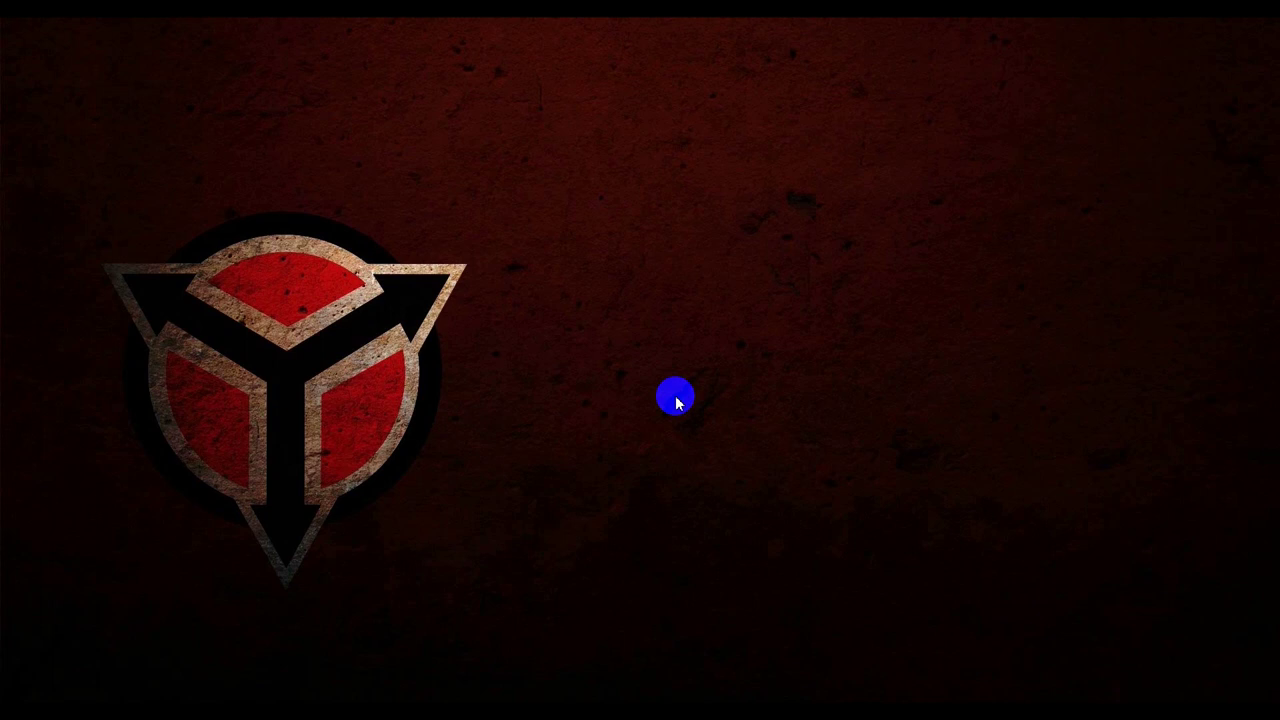
pyautogui.press('super+r')
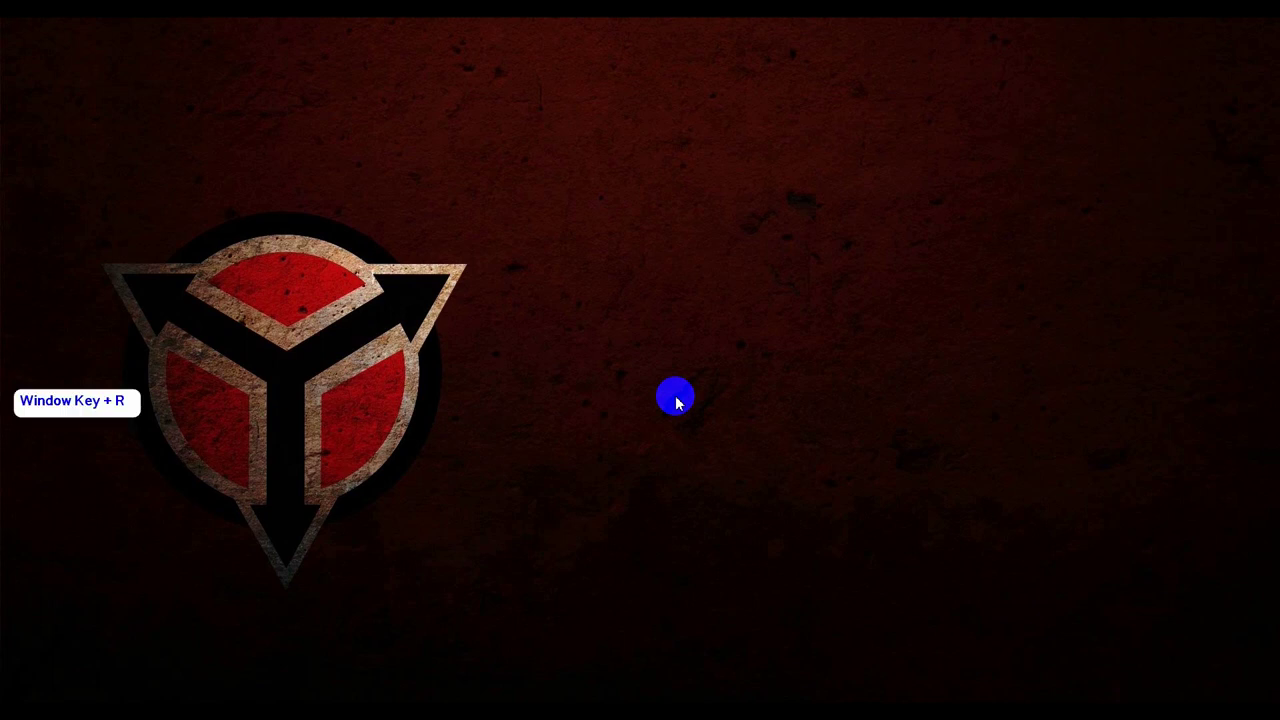
pyautogui.write('temp')
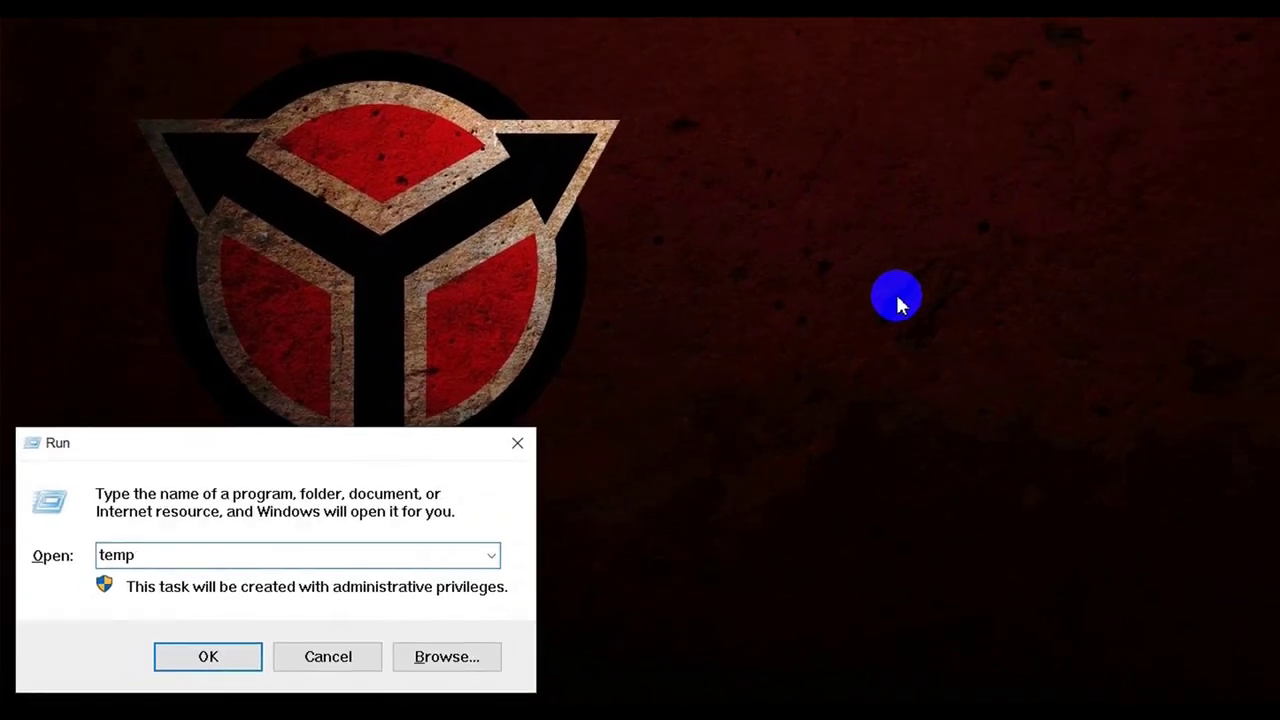
pyautogui.hotkey('ctrl', 'a')
pyautogui.press('Return')
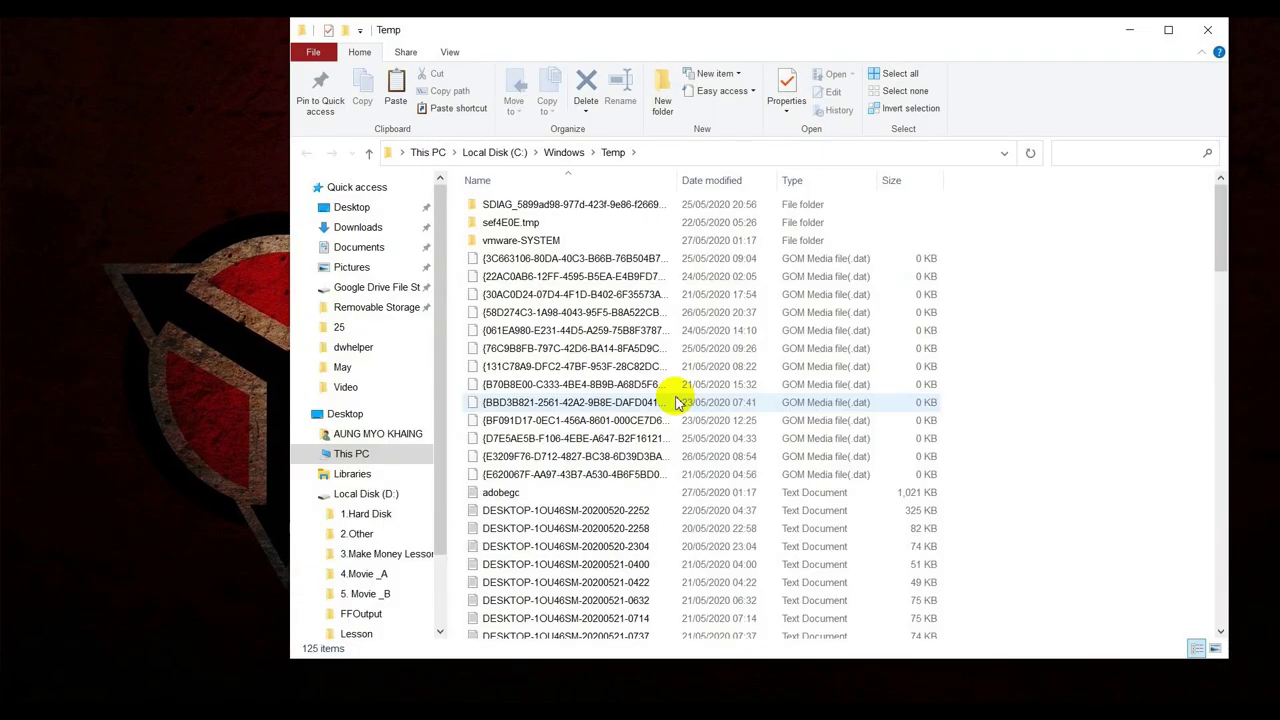
# - Permanently delete all items in the Windows Temp folder, skipping every file in use, and close the folder
pyautogui.click(648, 372)
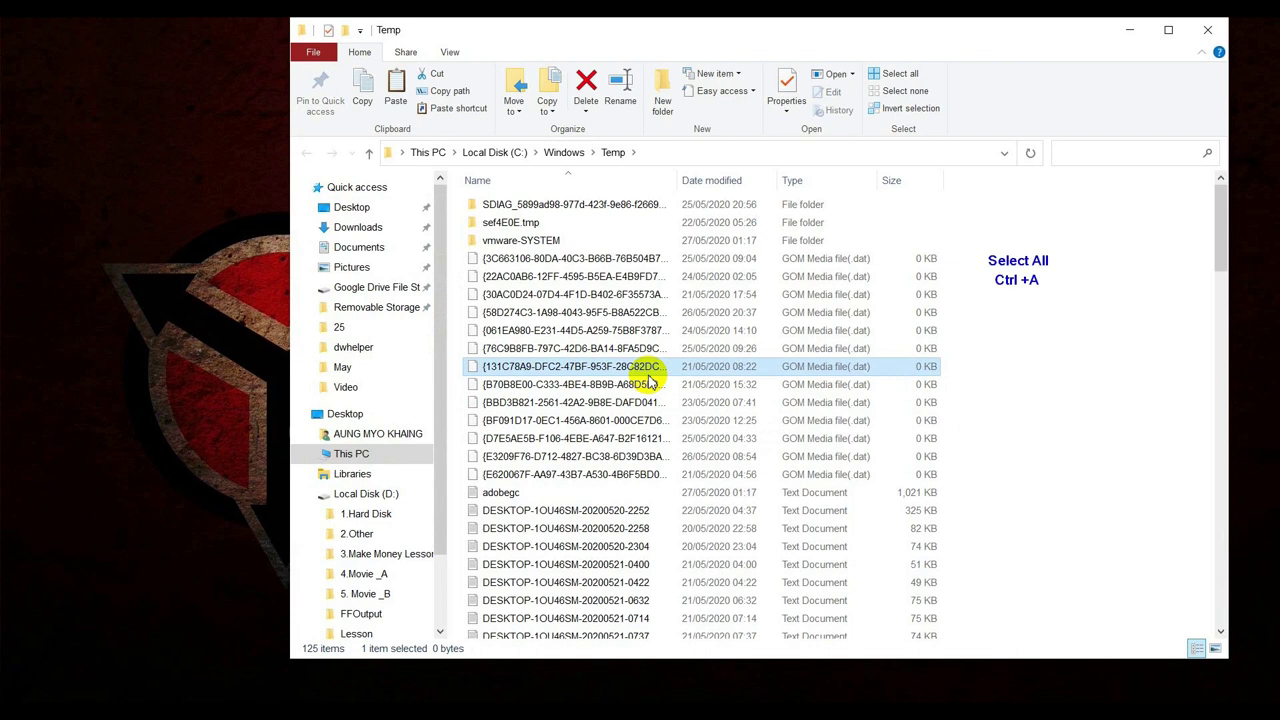
pyautogui.hotkey('ctrl', 'a')
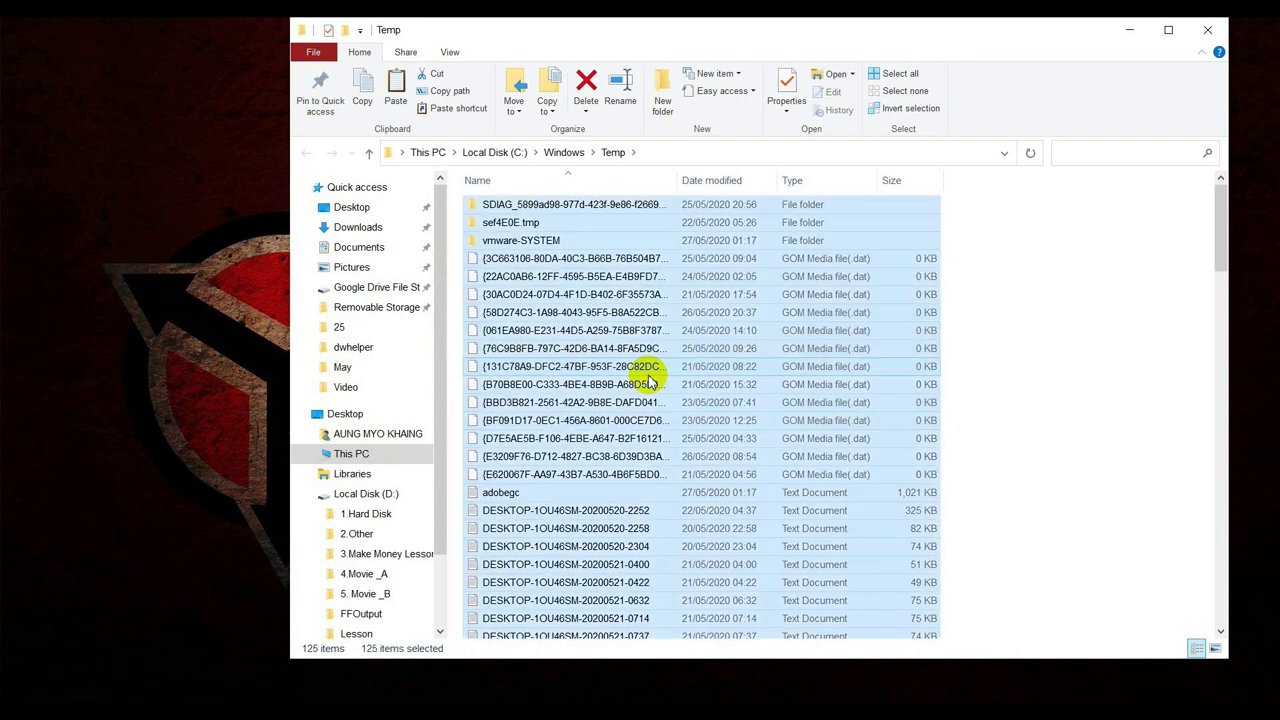
pyautogui.hotkey('shift', 'Delete')
pyautogui.press('Return')
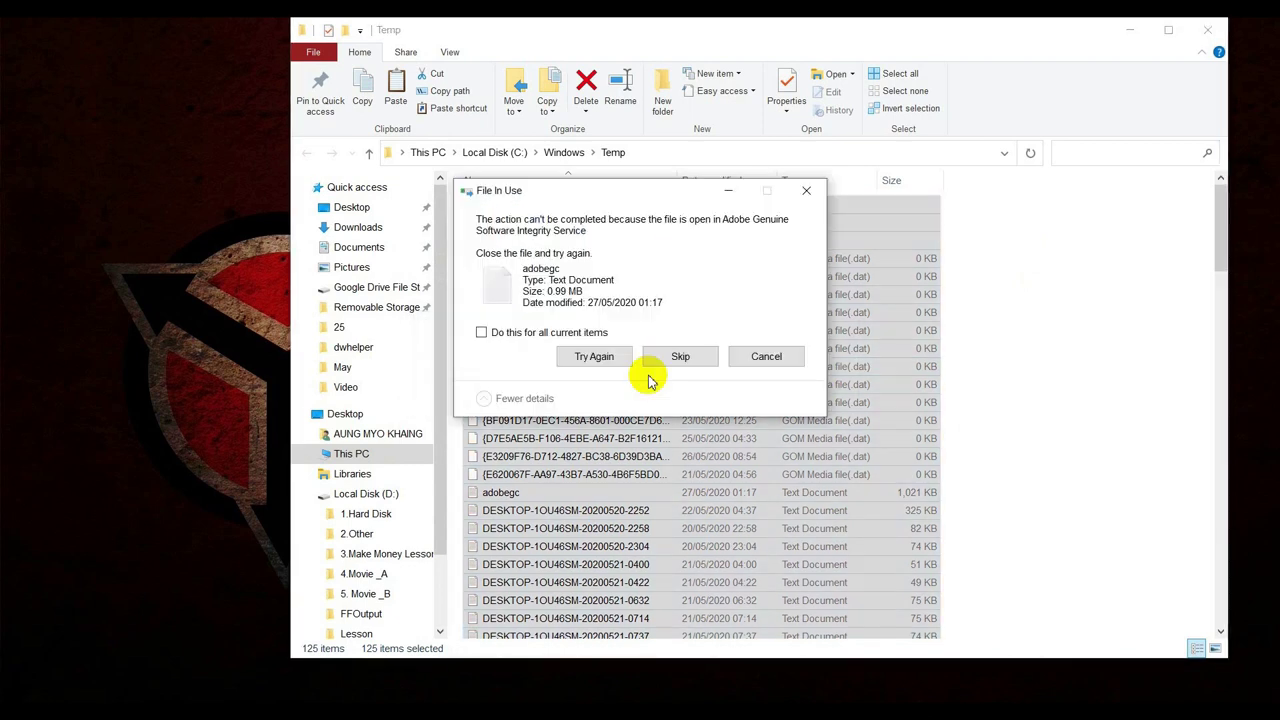
pyautogui.click(565, 337)
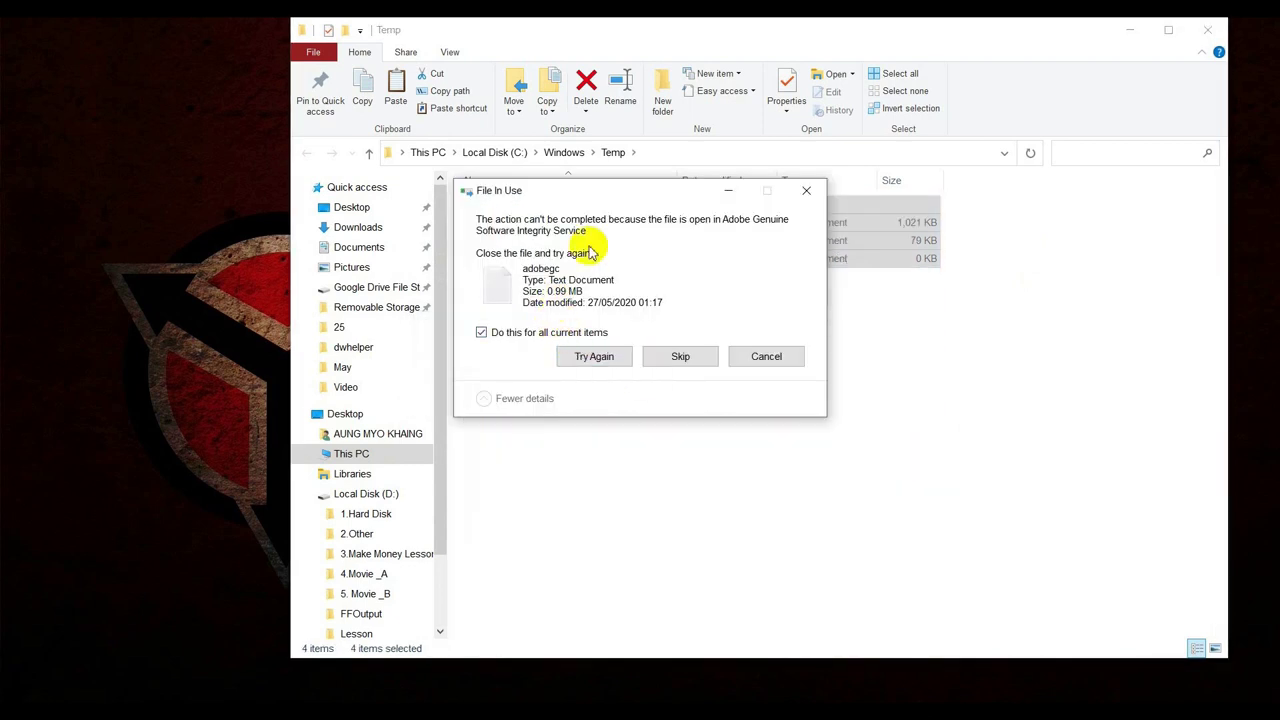
pyautogui.moveTo(634, 192); pyautogui.dragTo(730, 302)
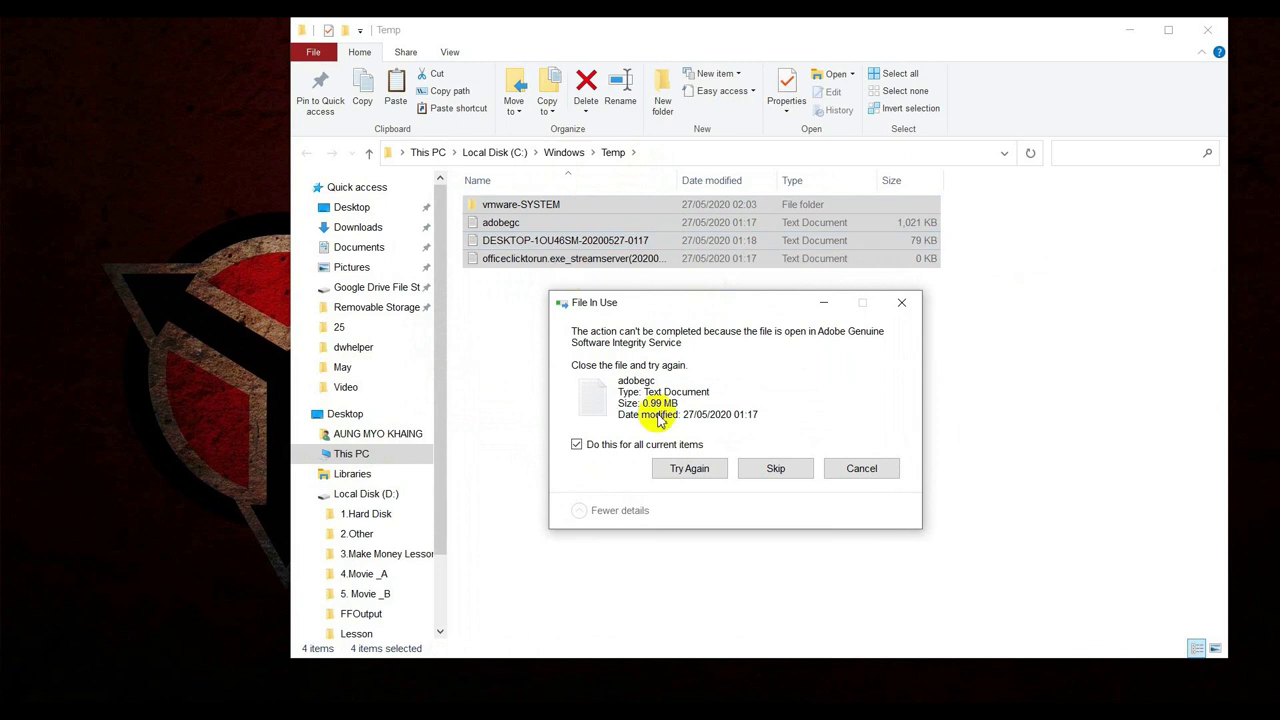
pyautogui.click(773, 468)
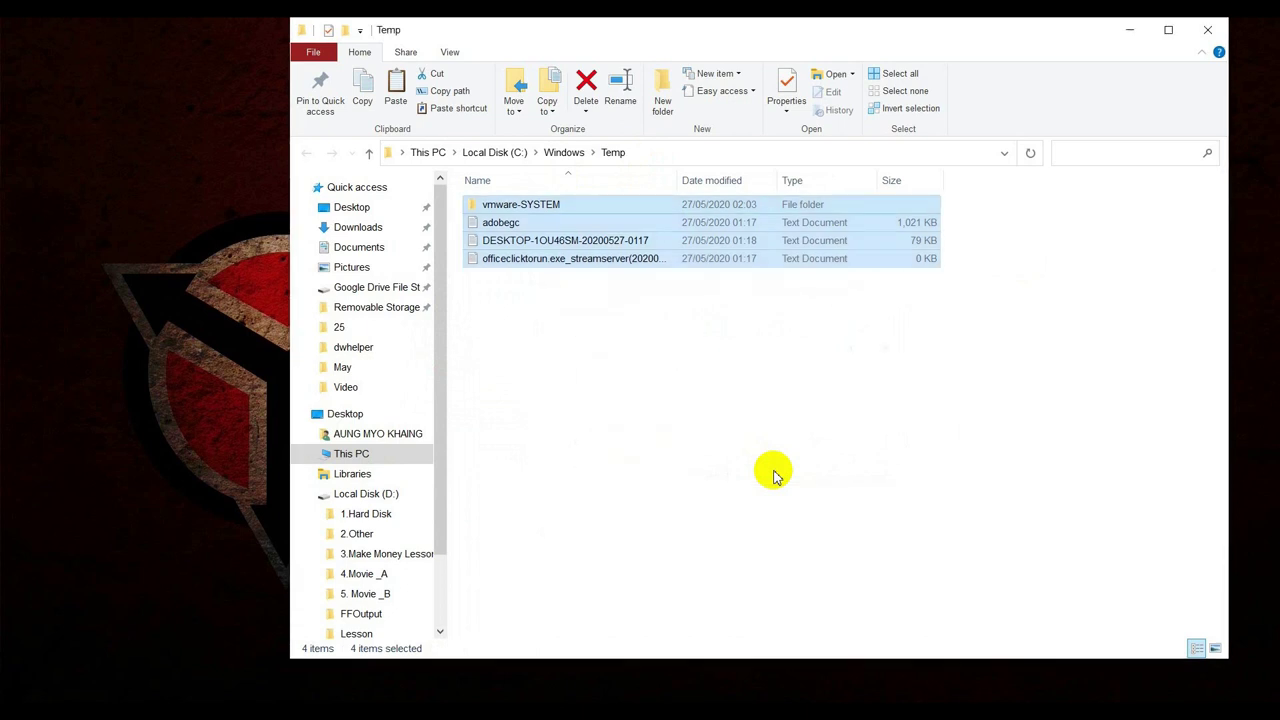
pyautogui.click(1194, 32)
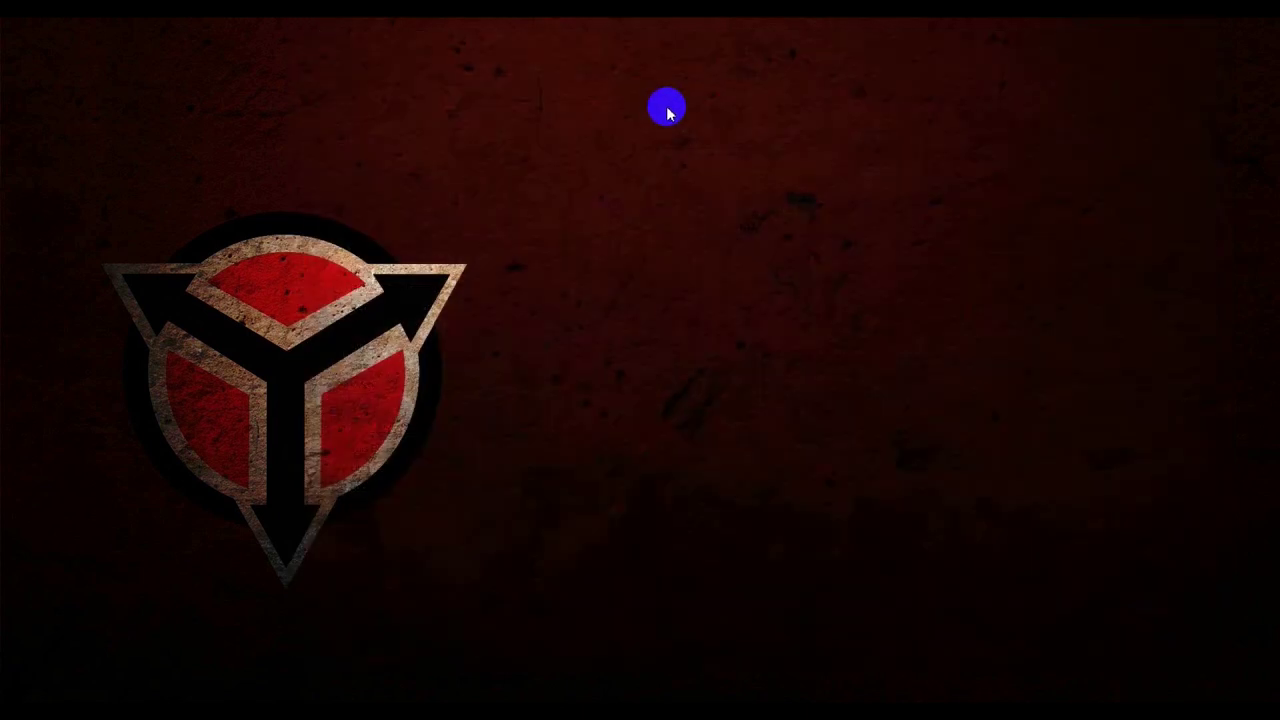
# - Open the user account's local Temp folder by running "%tmp%" from the Run dialog
pyautogui.press('super+r')
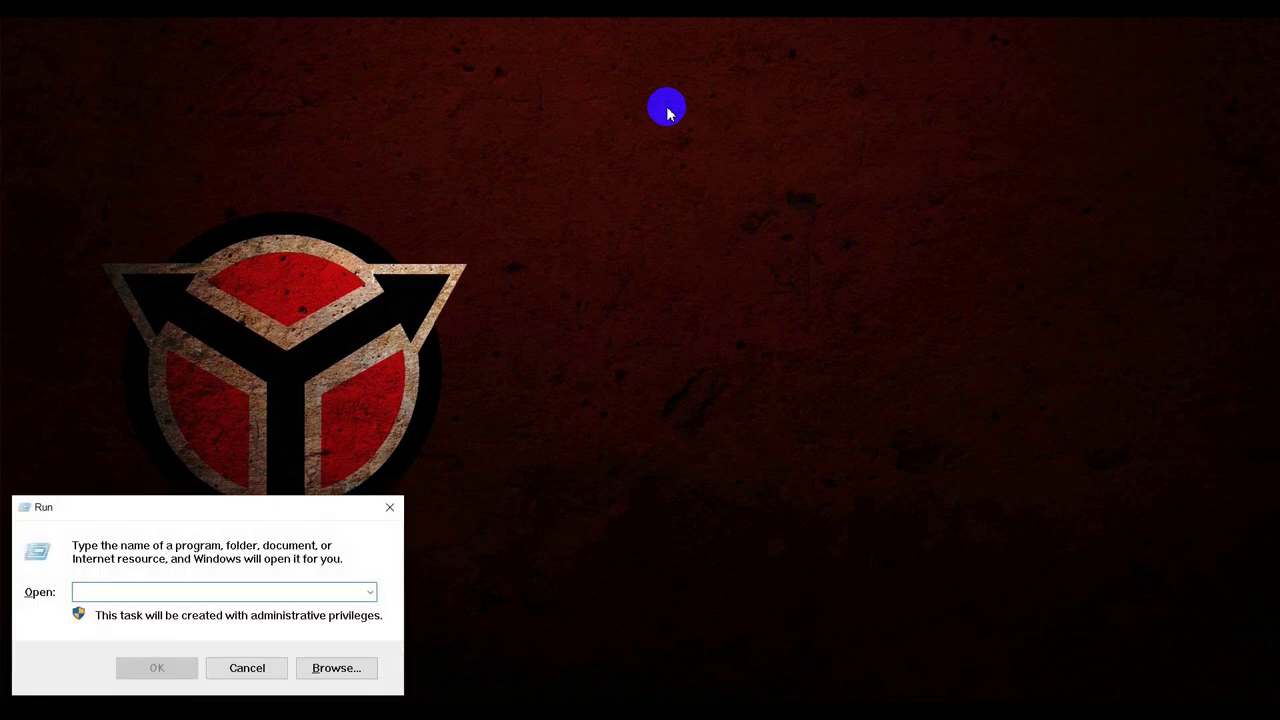
pyautogui.write('%tmp')
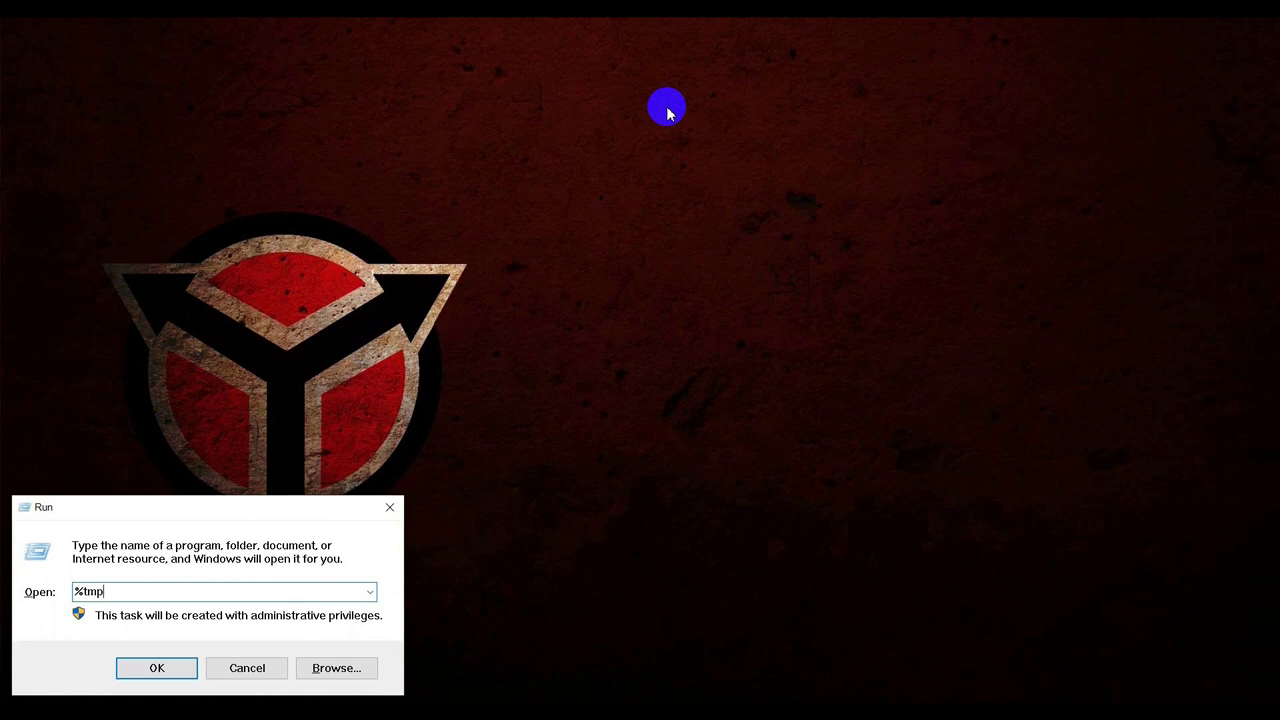
pyautogui.write('%')
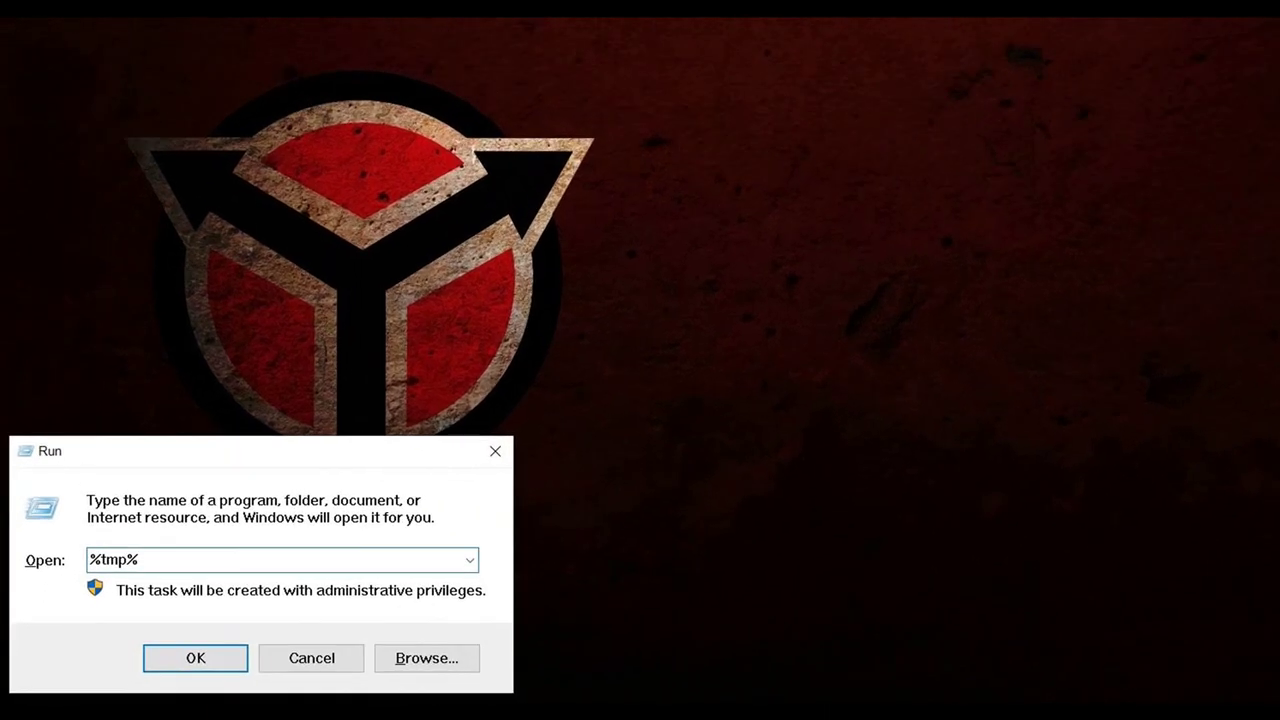
pyautogui.press('Return')
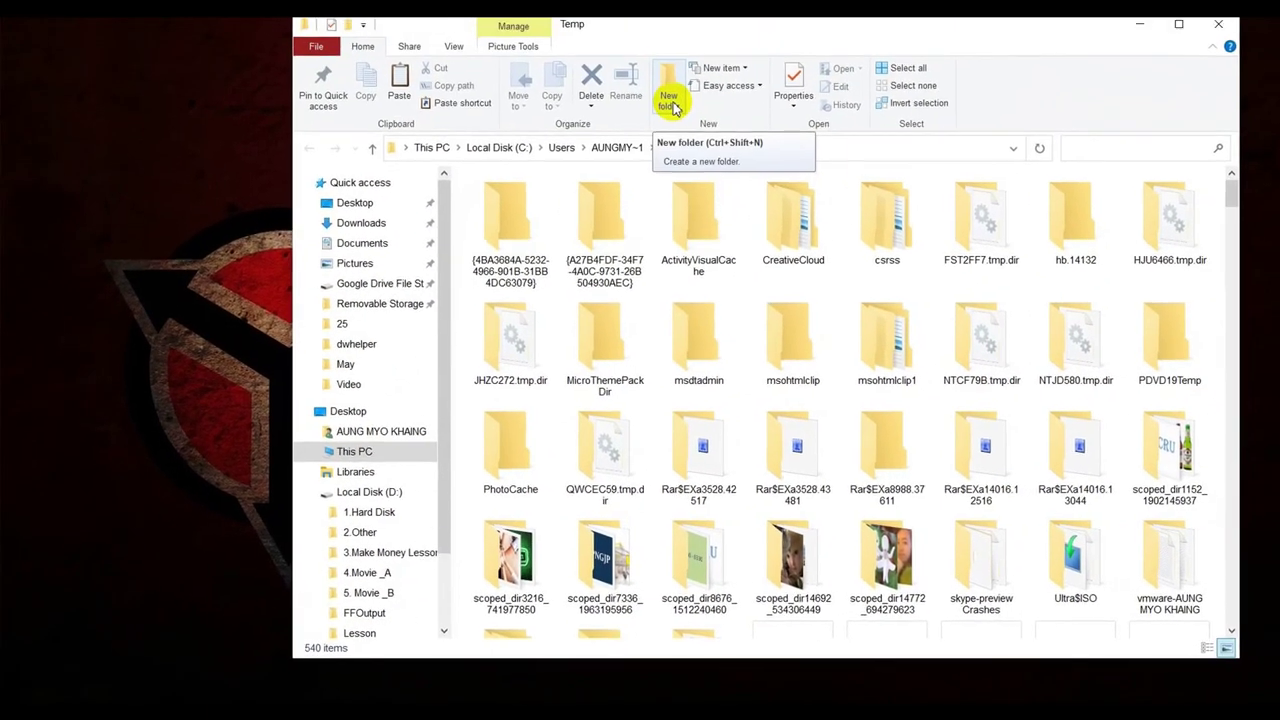
# - Permanently delete everything in the user's Temp folder, skipping all system files and files in use, and close the folder
pyautogui.hotkey('ctrl', 'a')
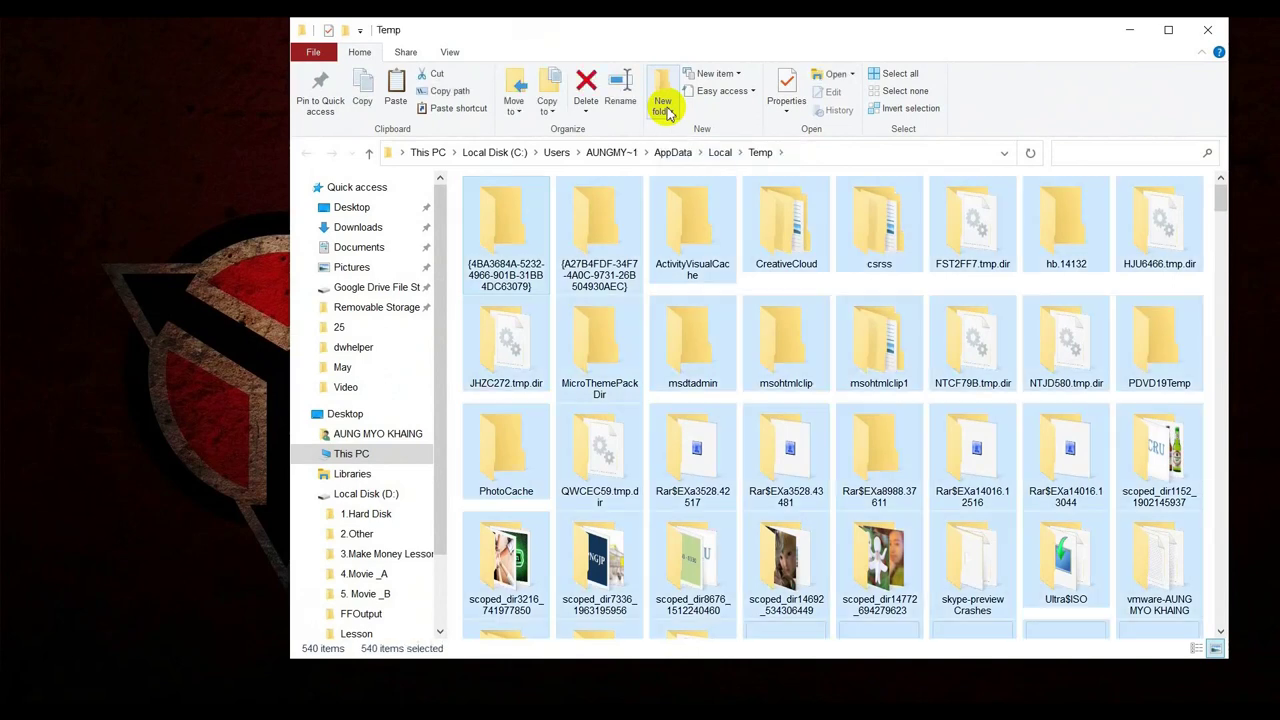
pyautogui.hotkey('shift', 'Delete')
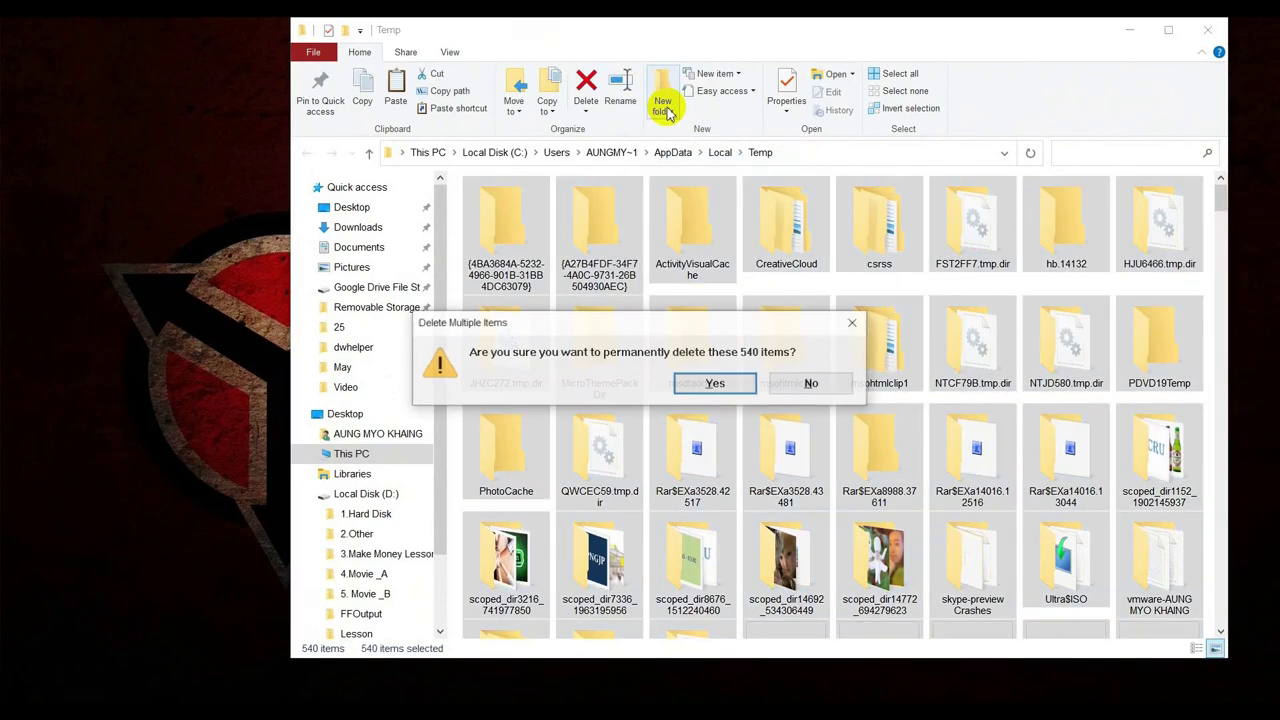
pyautogui.press('Return')
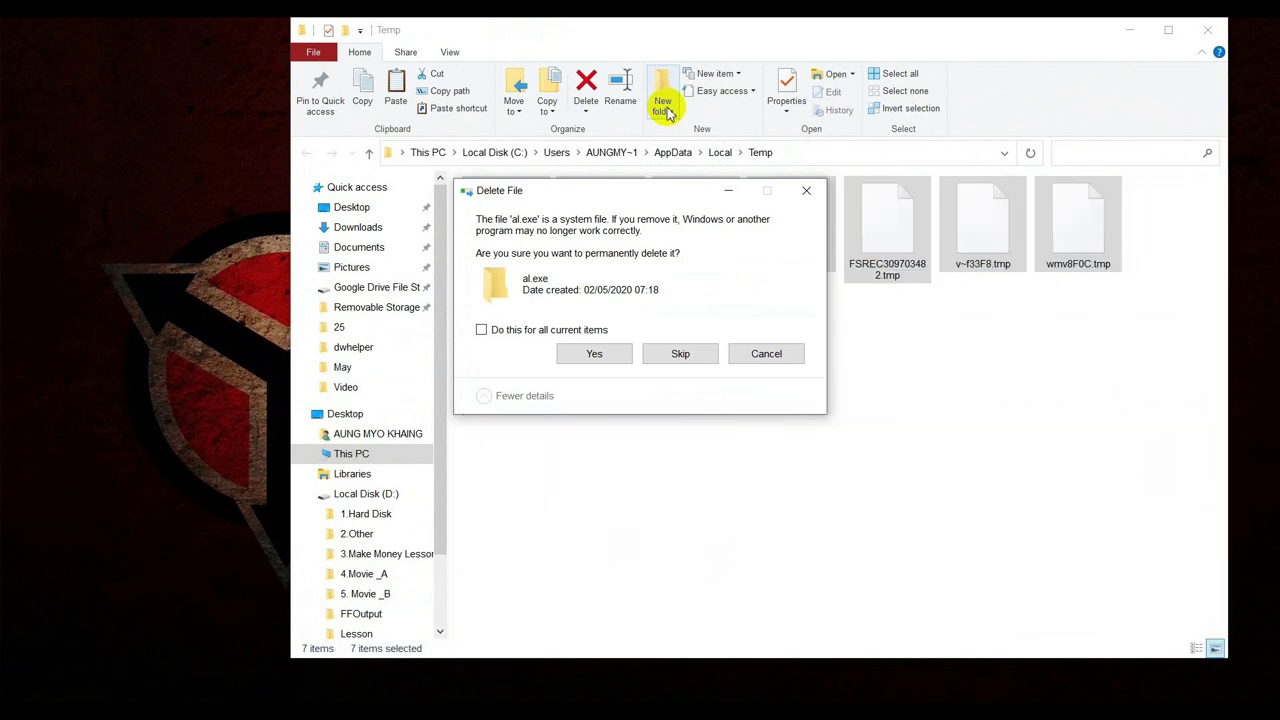
pyautogui.click(556, 330)
pyautogui.click(660, 354)
pyautogui.click(560, 322)
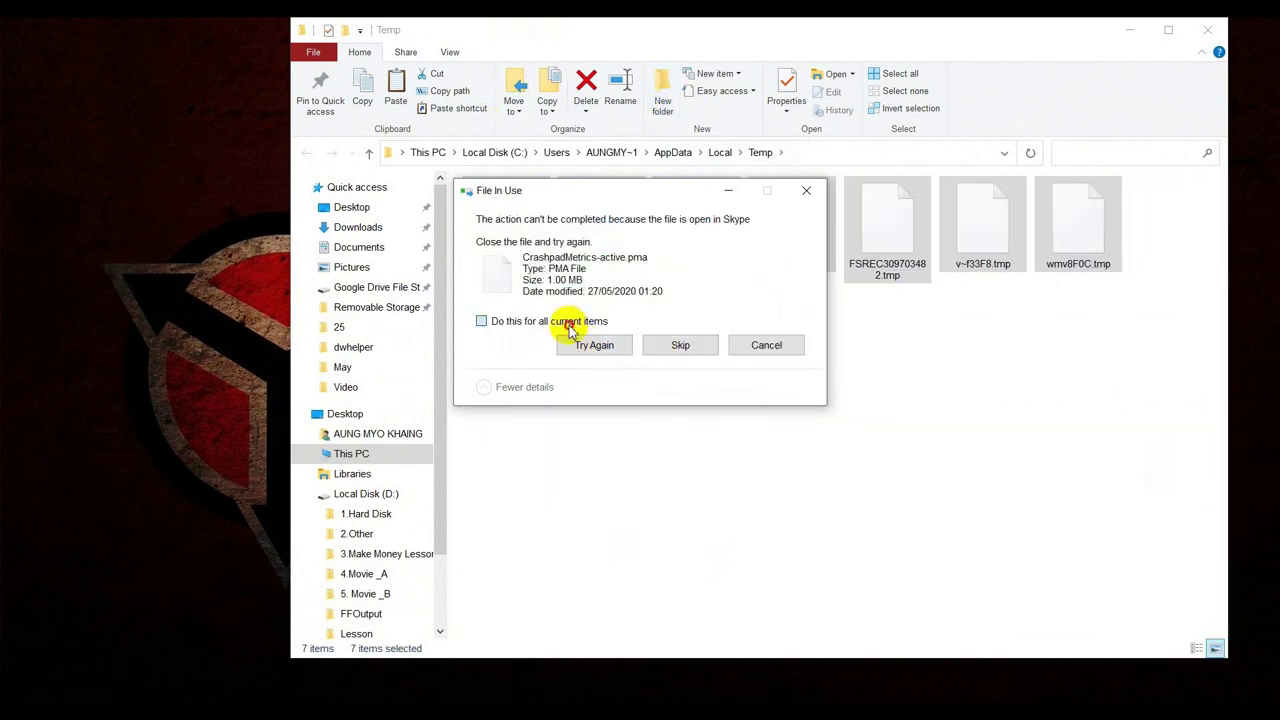
pyautogui.click(673, 347)
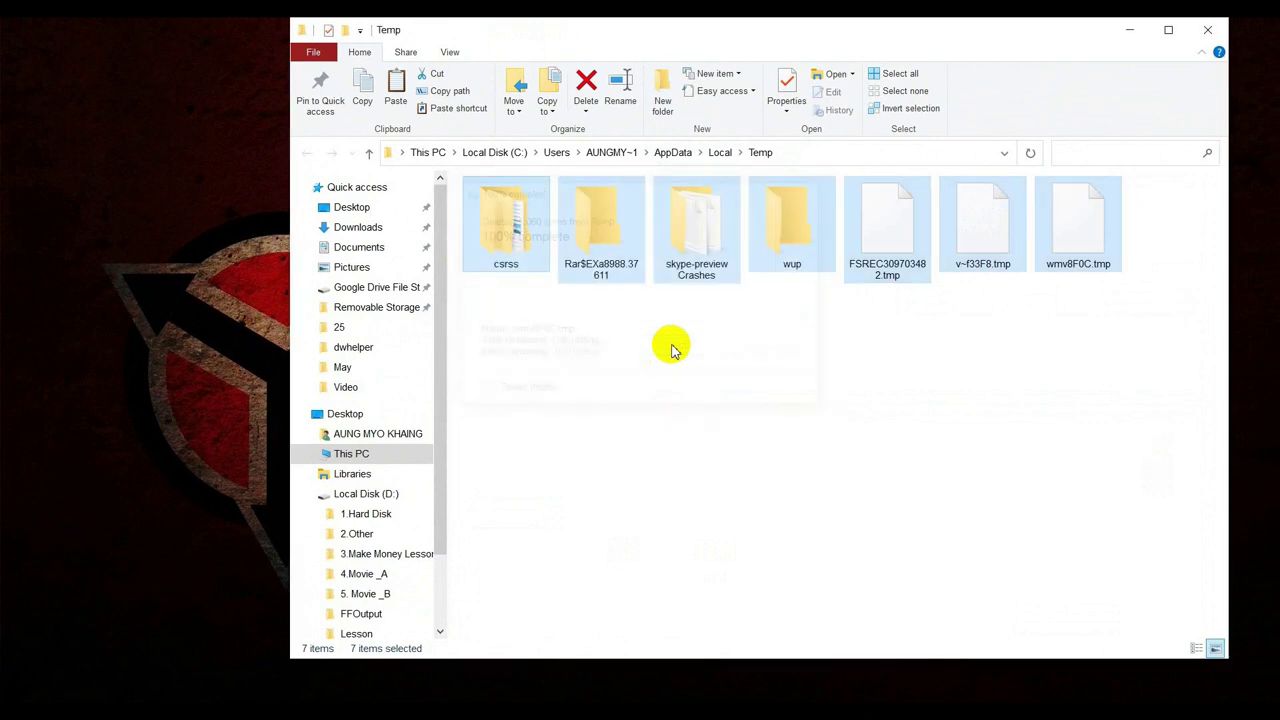
pyautogui.click(1207, 29)
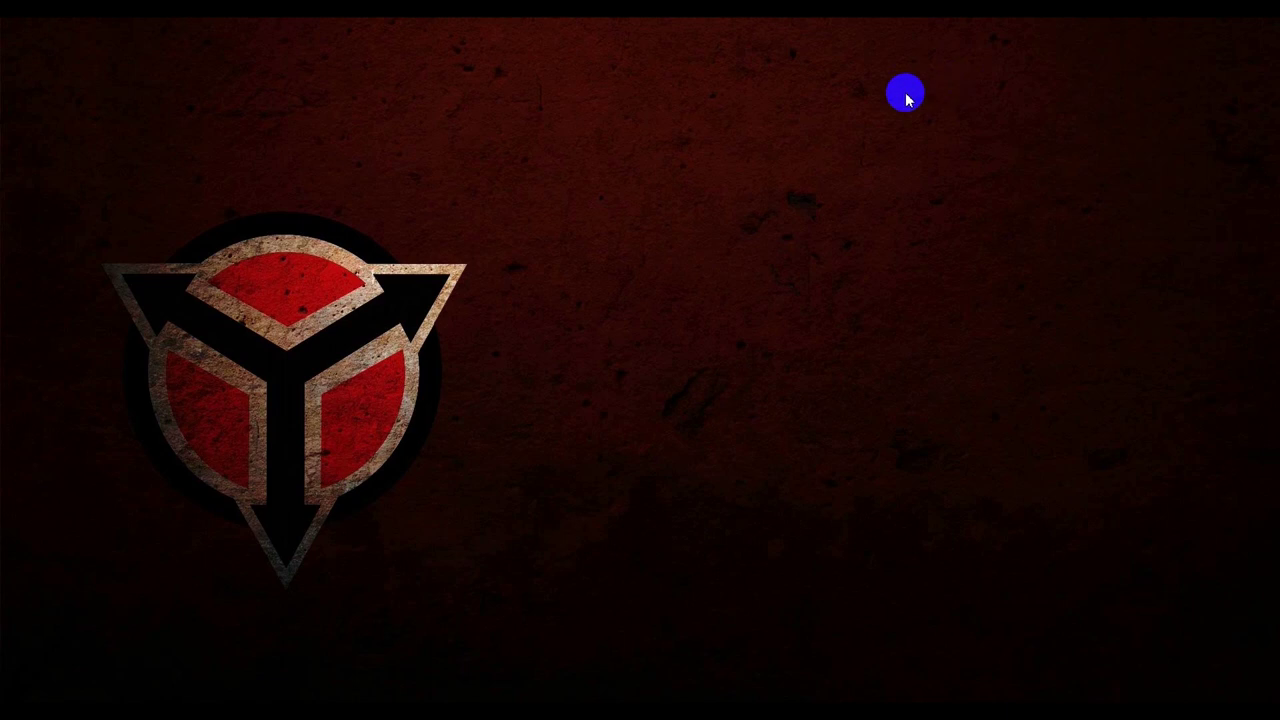
# - Run "prefetch" from the Run dialog, delete all files in the Prefetch folder, and close it
pyautogui.press('super+r')
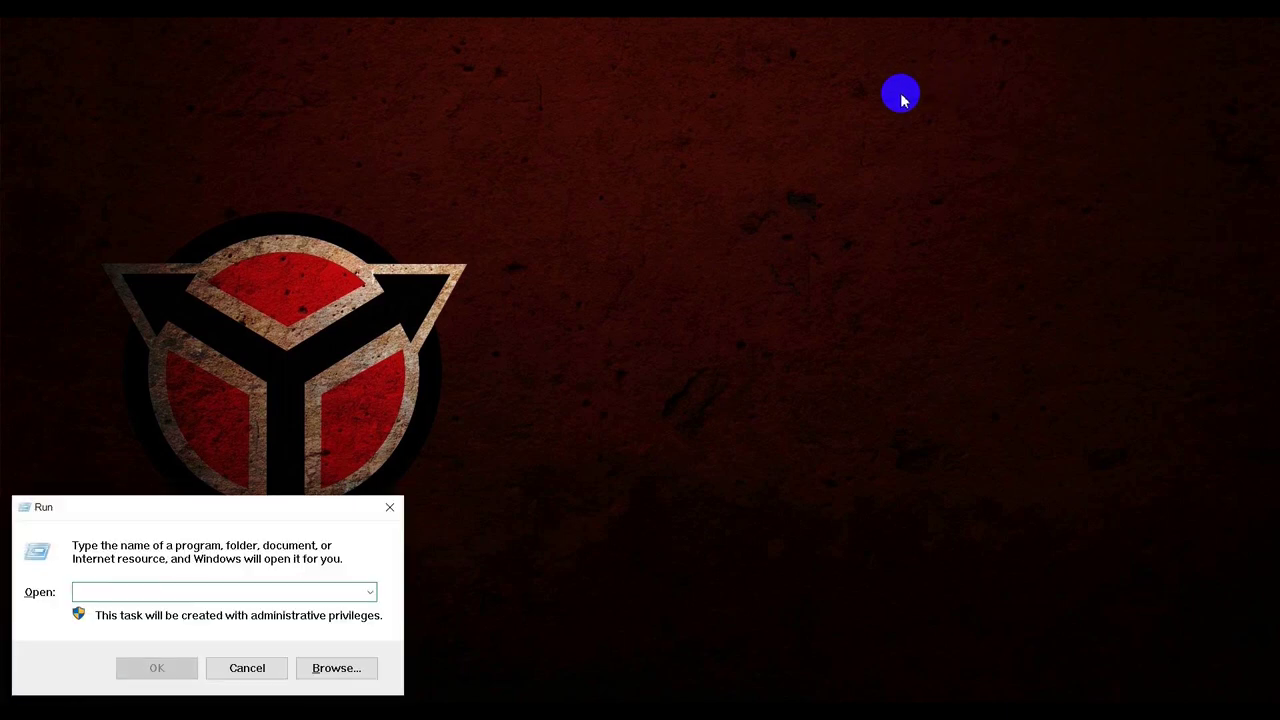
pyautogui.write('prefetch')
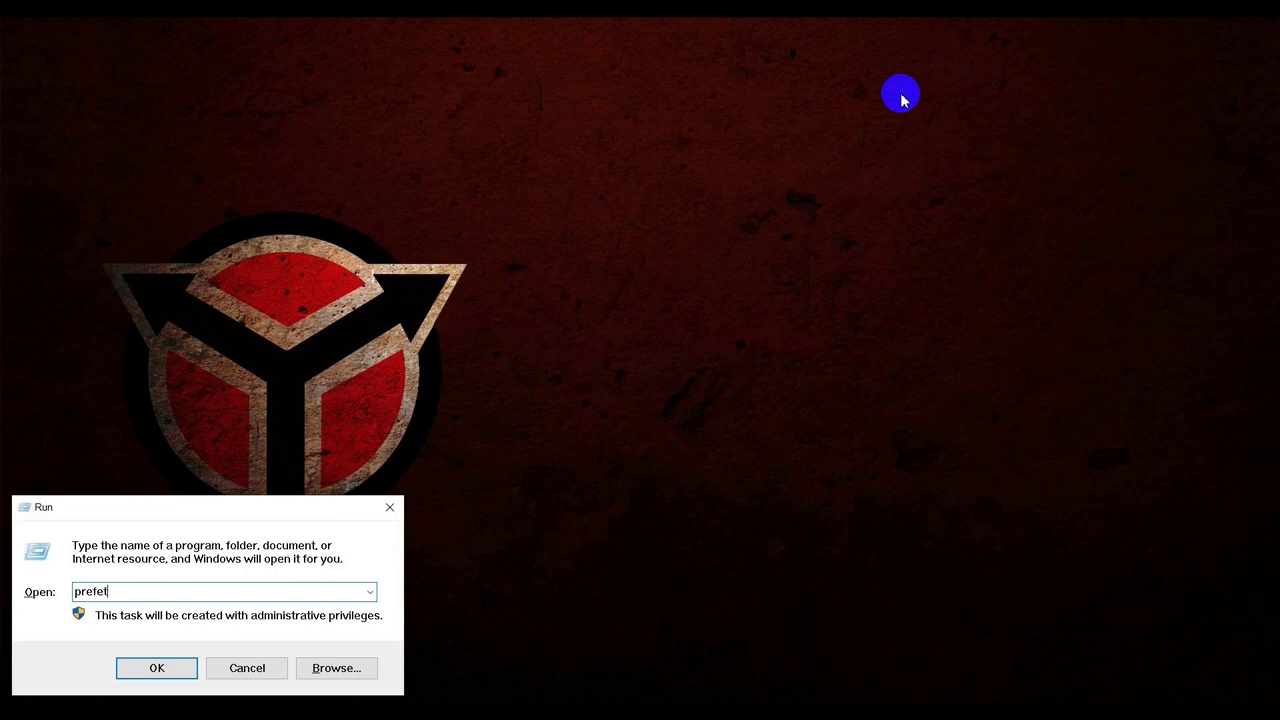
pyautogui.press('Return')
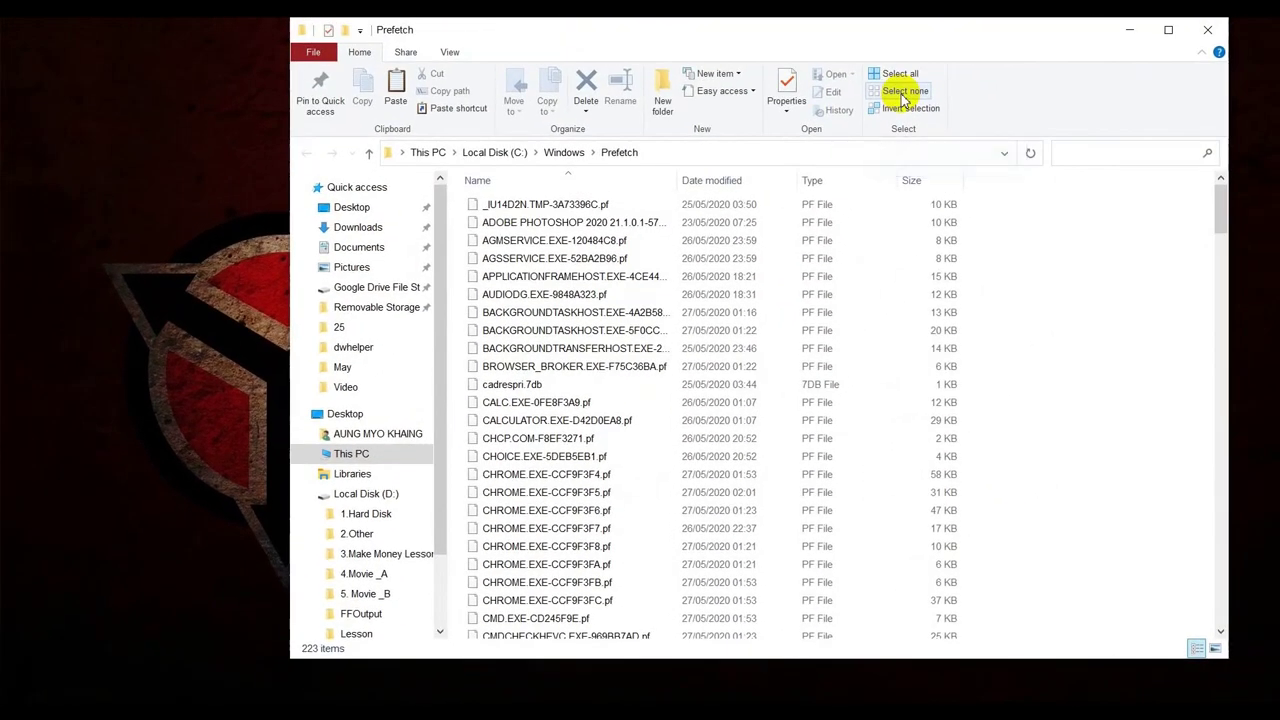
pyautogui.click(895, 74)
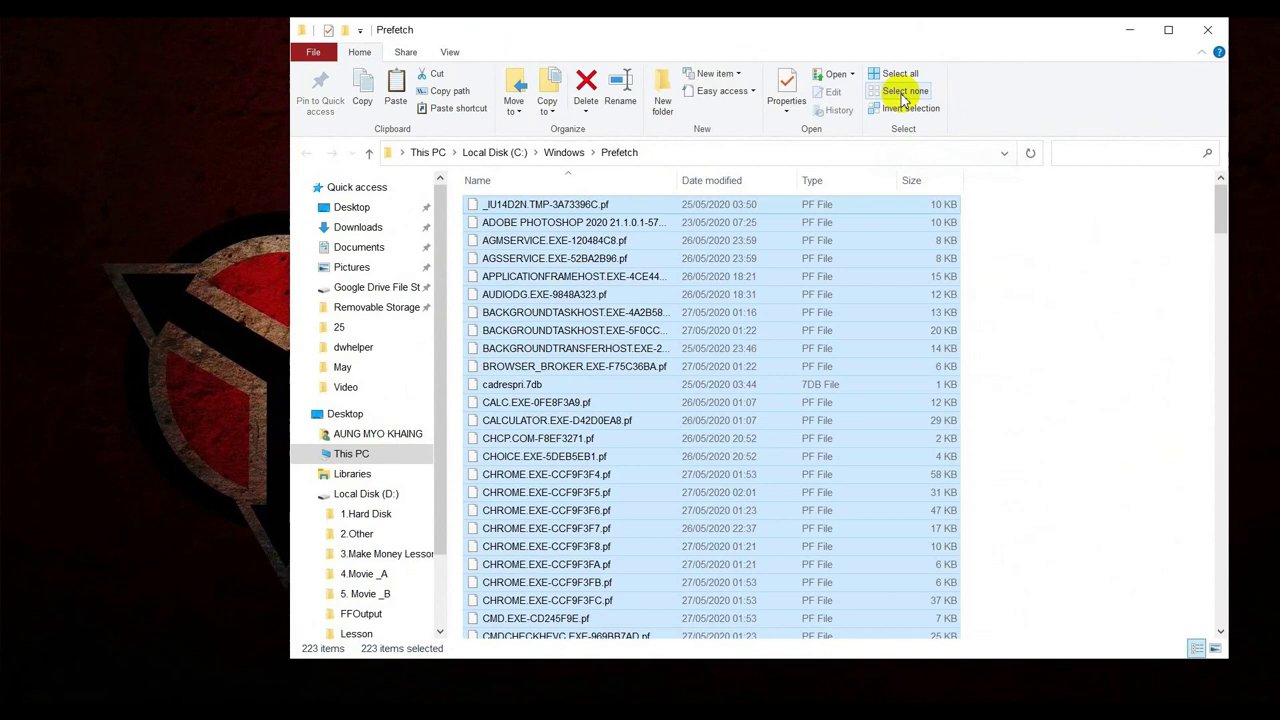
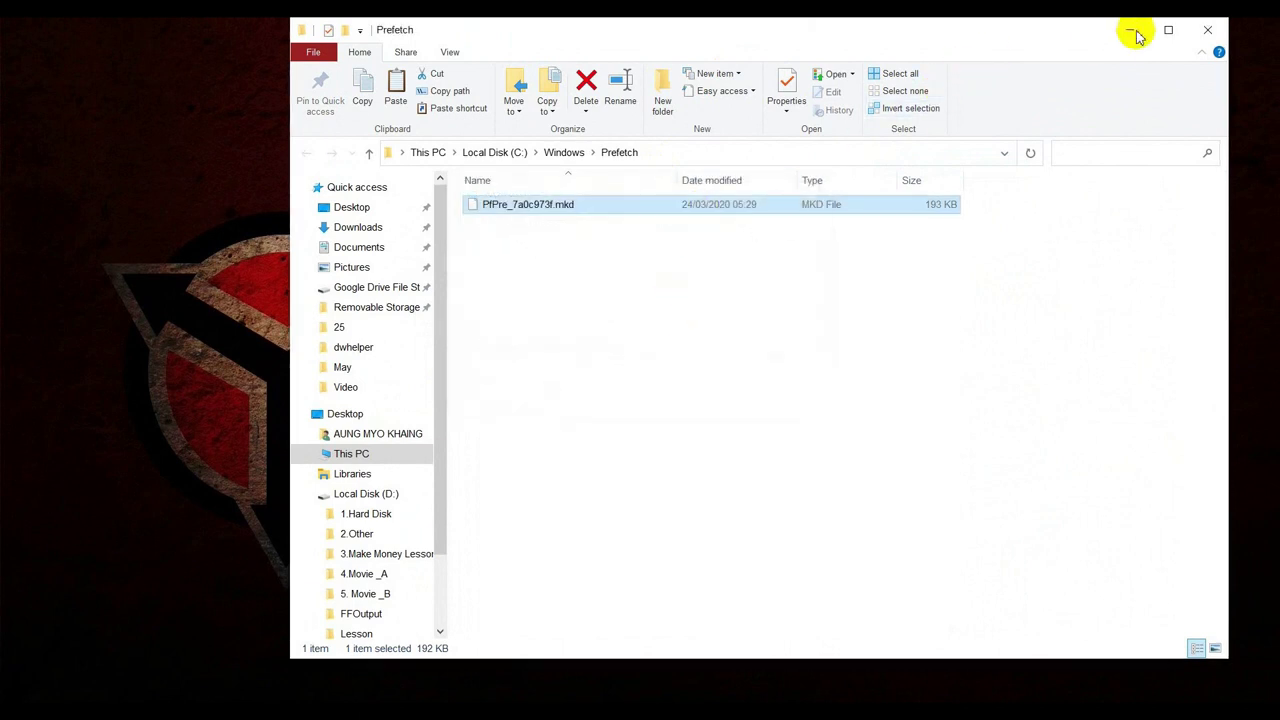
pyautogui.click(1206, 30)
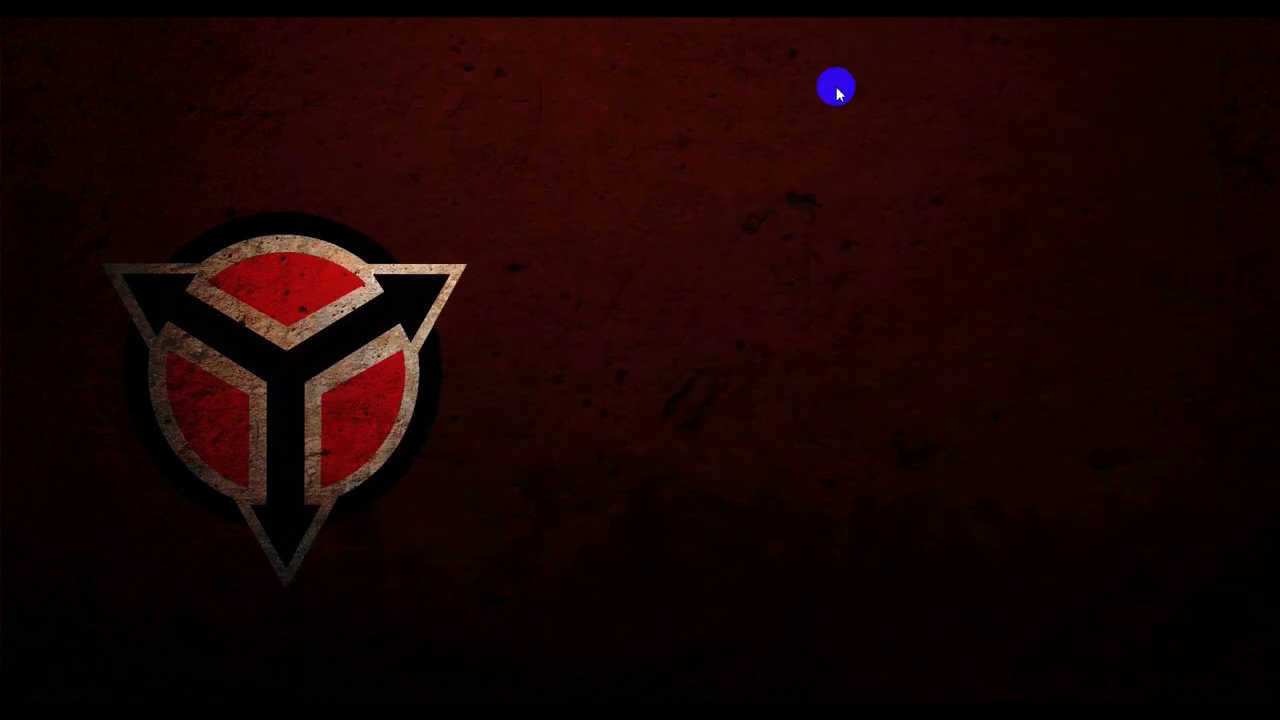
# - Check the Recent folder by running "recent" from the Run dialog, close it, and refresh the desktop
pyautogui.press('super+r')
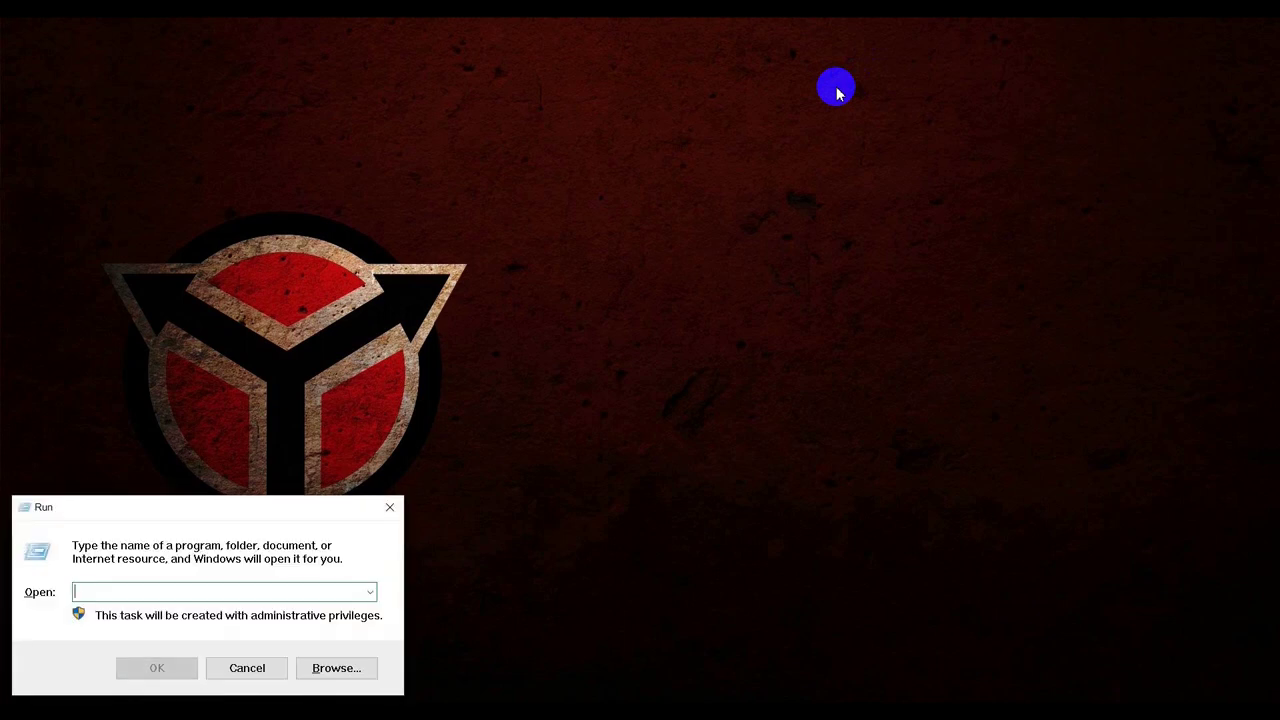
pyautogui.write('recent')
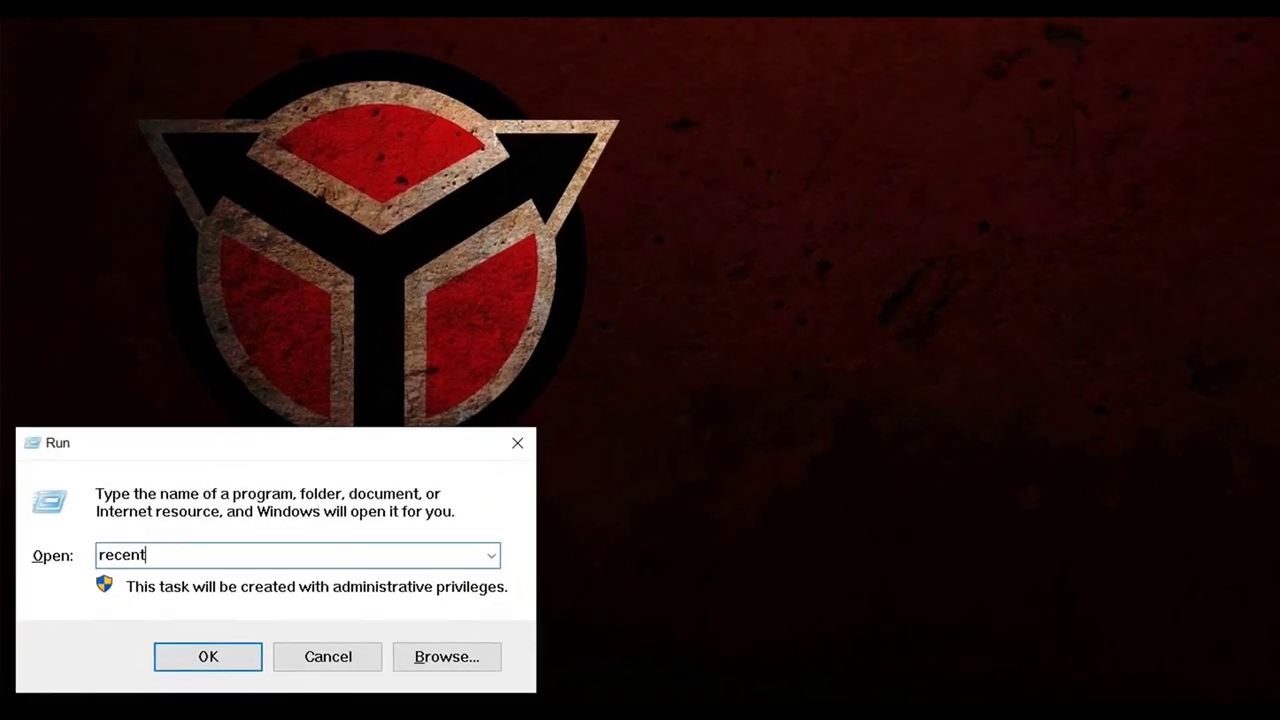
pyautogui.press('Return')
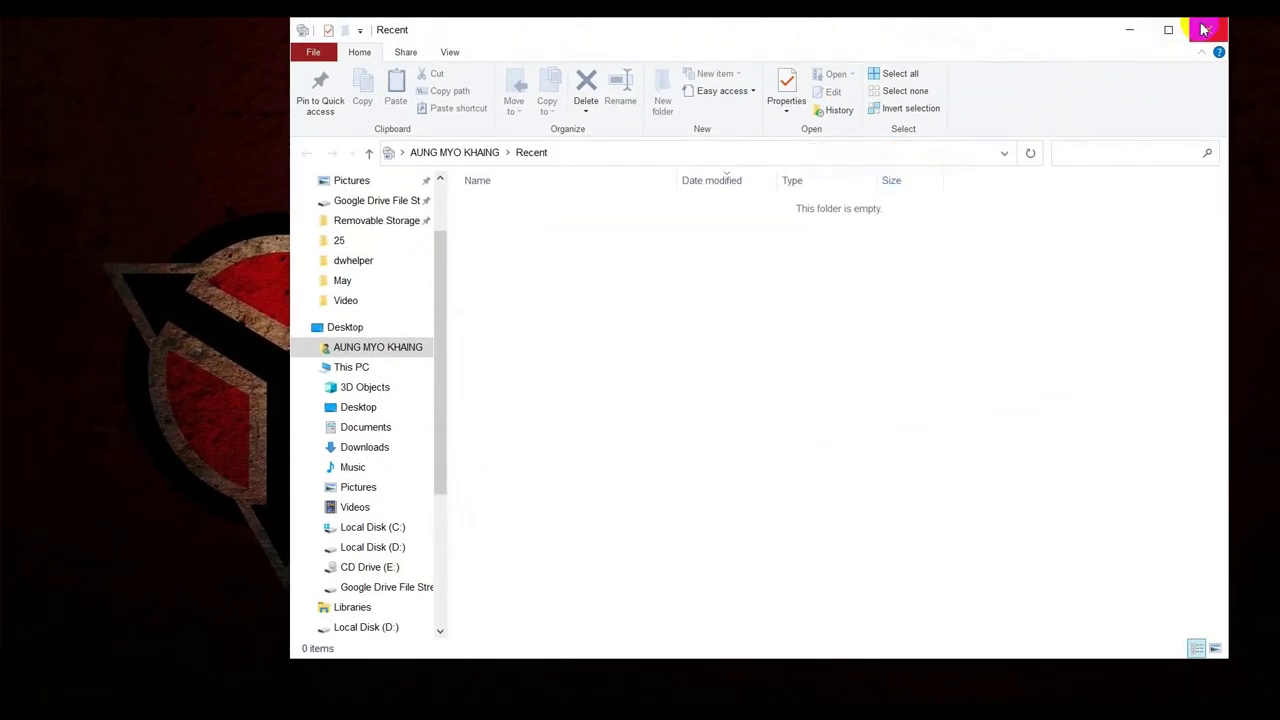
pyautogui.click(1204, 30)
pyautogui.rightClick(635, 121)
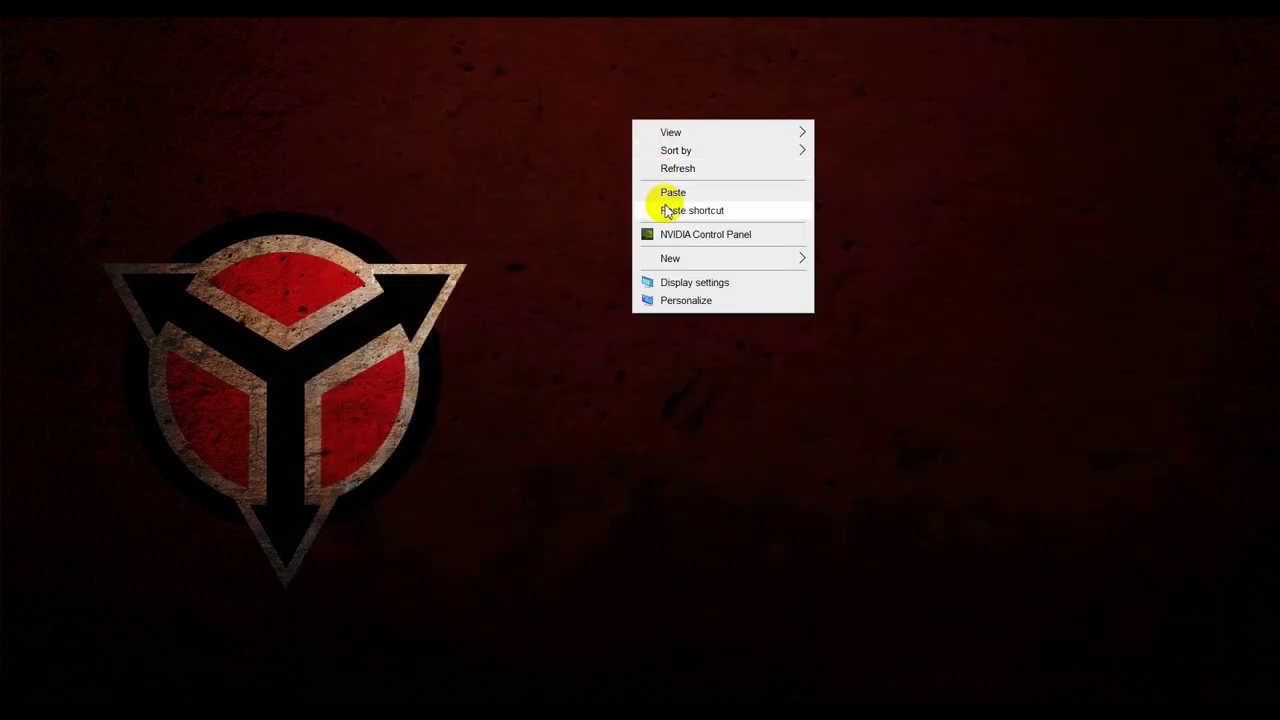
pyautogui.click(676, 168)
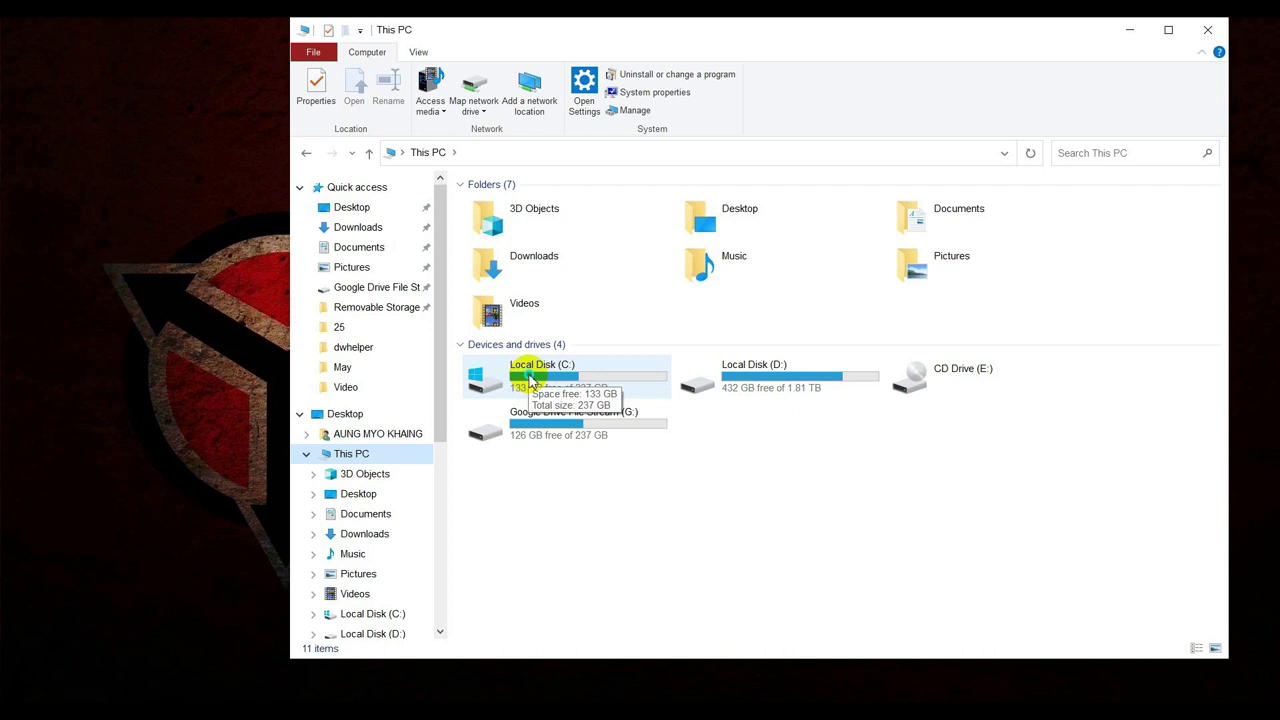
# - Open the properties of Local Disk (C:) in This PC and start Disk Cleanup for the drive
pyautogui.rightClick(530, 380)
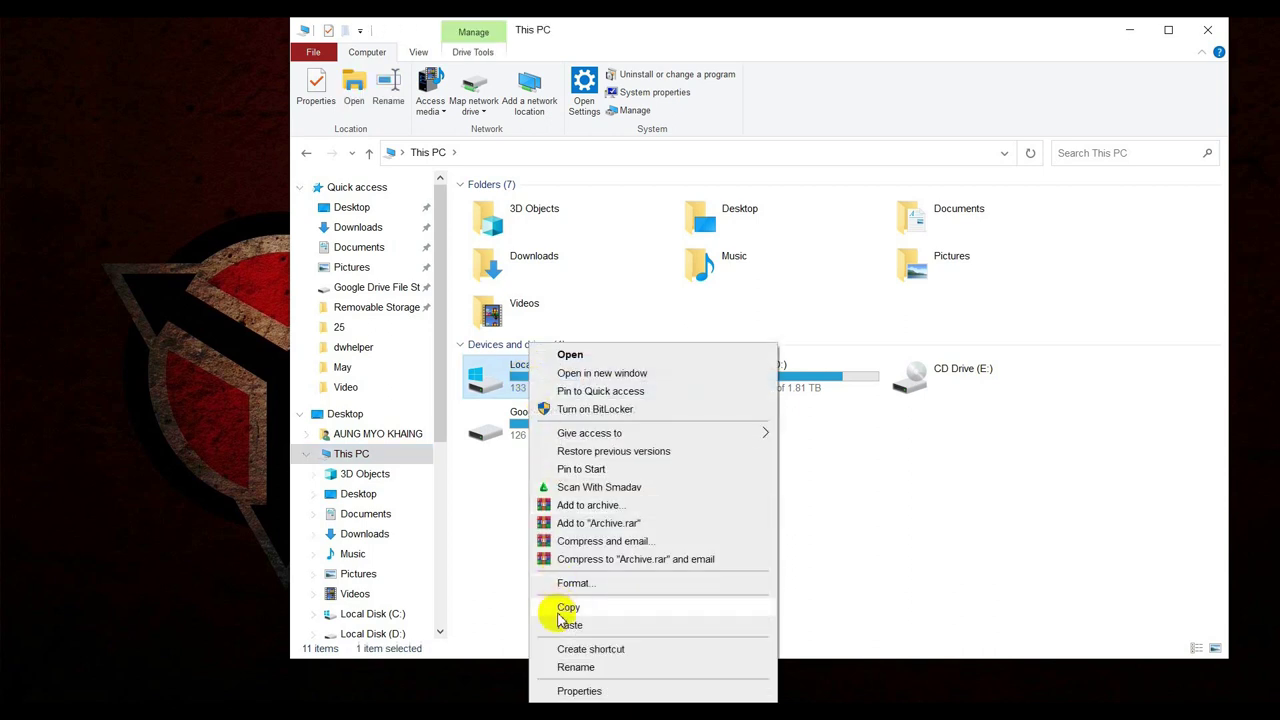
pyautogui.click(580, 690)
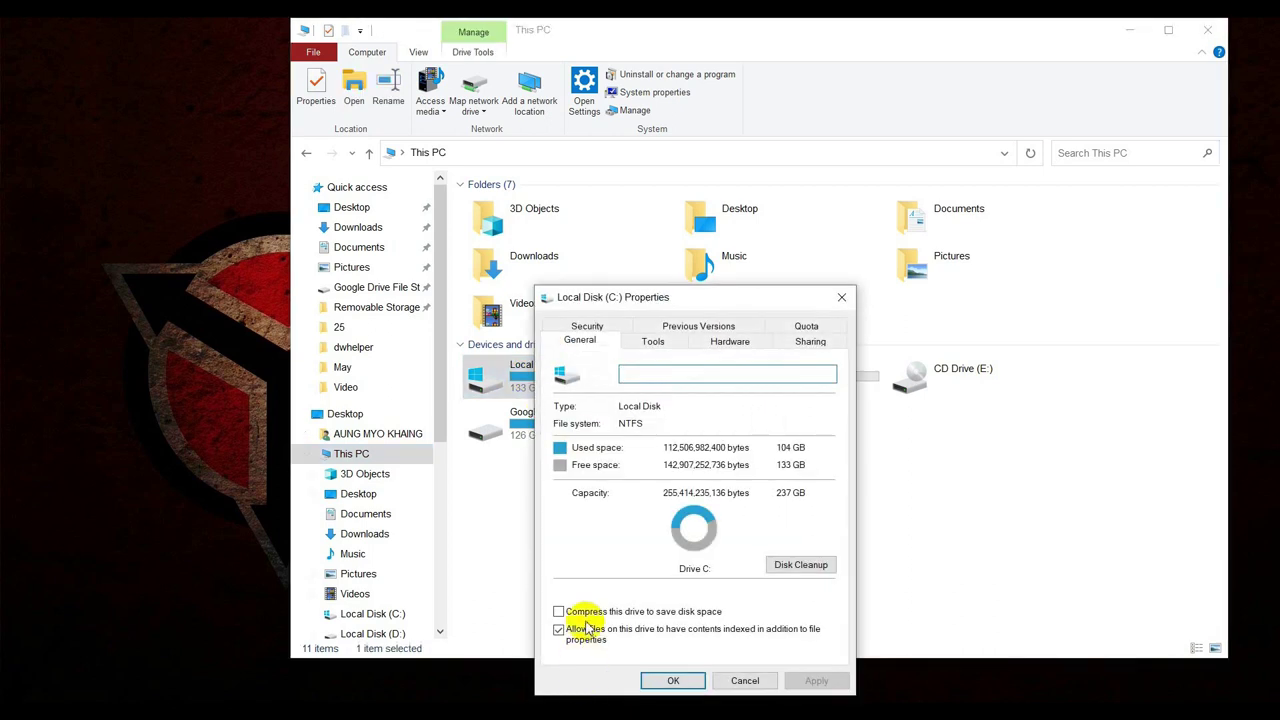
pyautogui.click(781, 567)
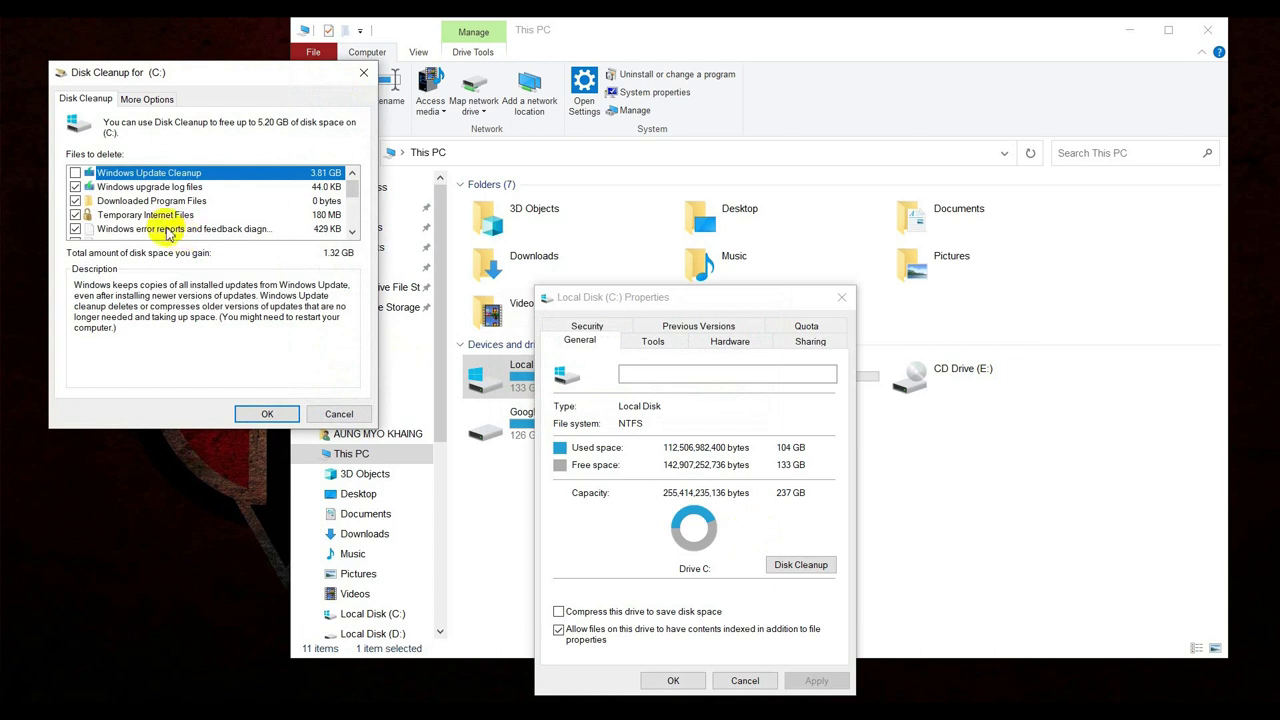
# - Review the Disk Cleanup list, add Downloads to the selected file categories, and permanently delete the selected files from drive C
pyautogui.scroll(-2, 175, 210)
pyautogui.scroll(2, 175, 210)
pyautogui.scroll(-2, 175, 210)
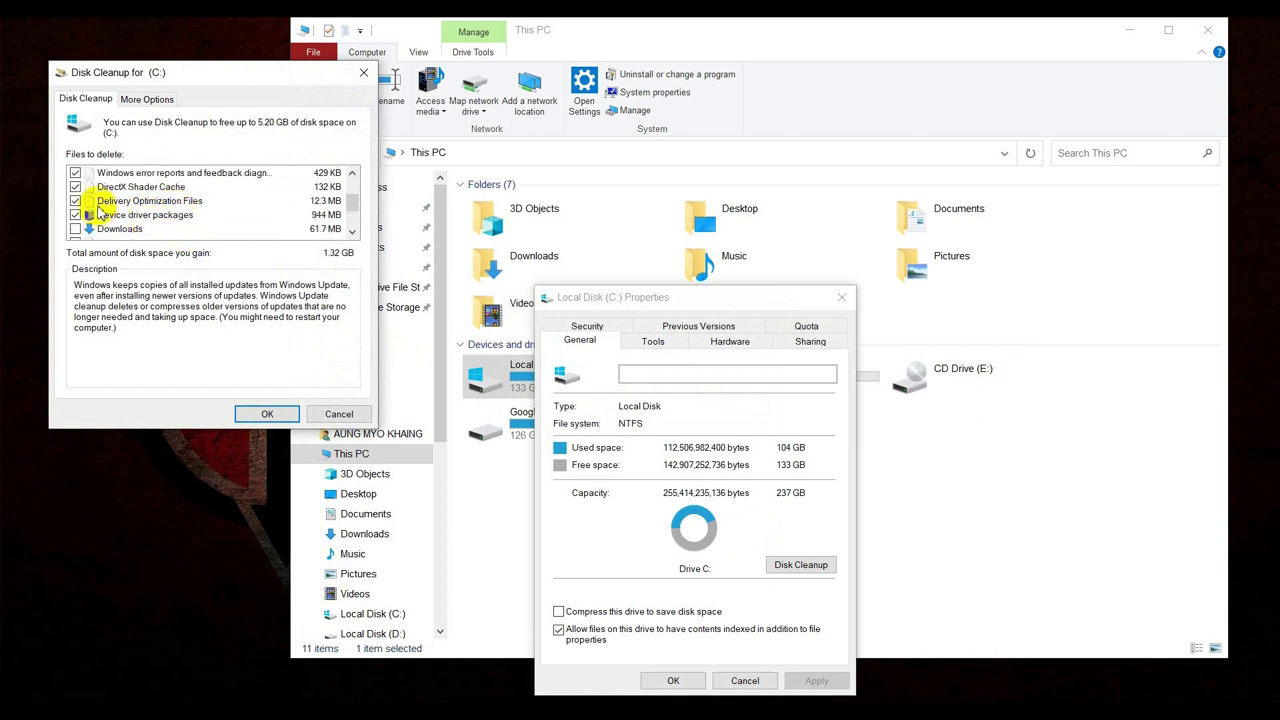
pyautogui.scroll(-2, 86, 204)
pyautogui.click(75, 173)
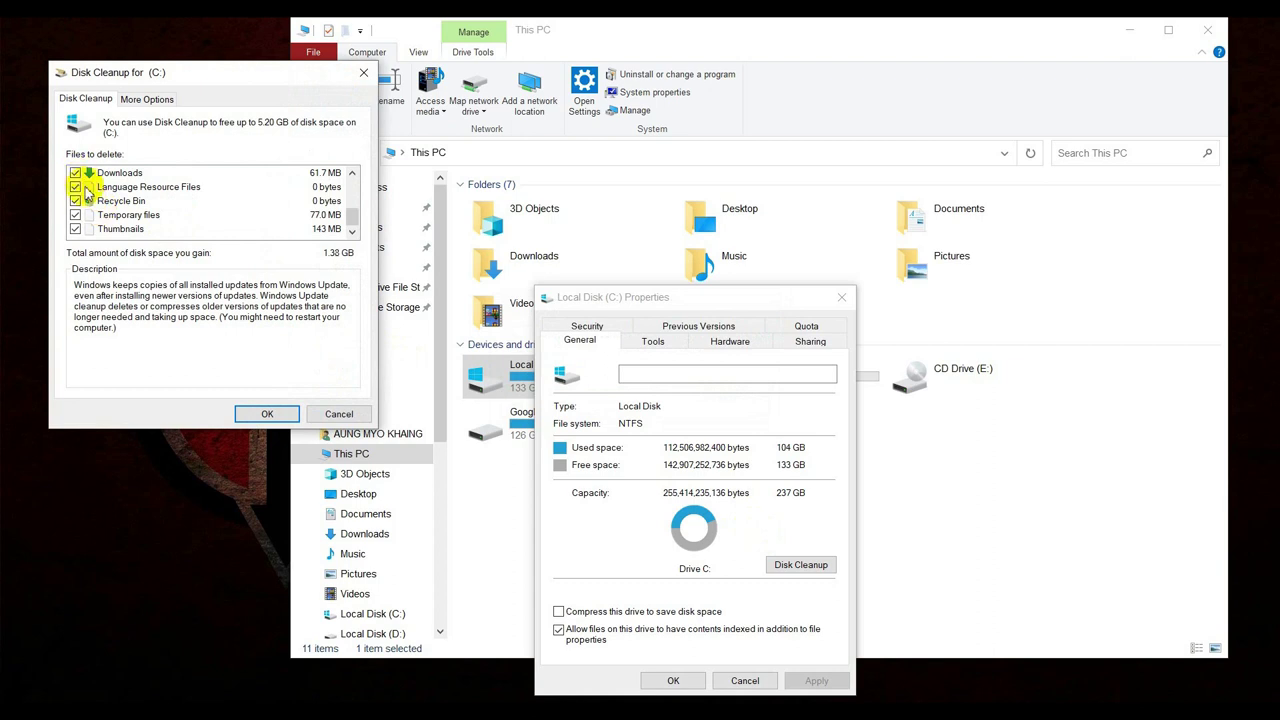
pyautogui.scroll(3, 120, 205)
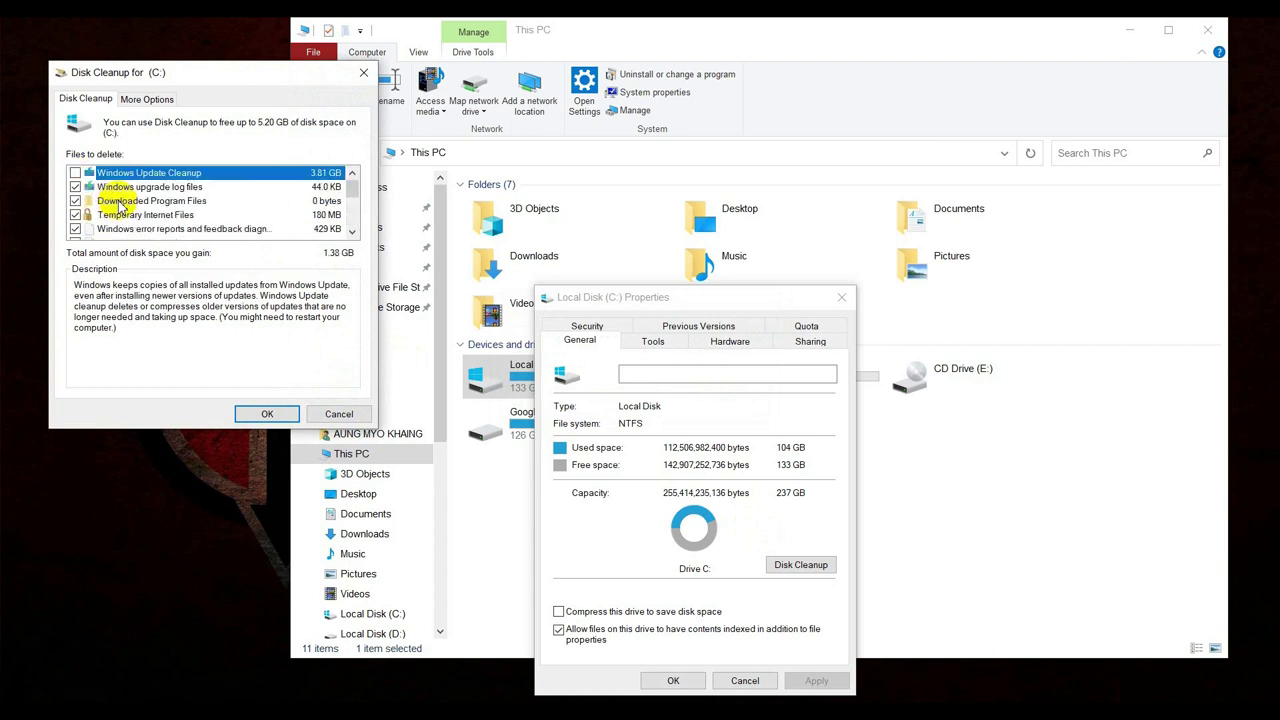
pyautogui.scroll(-3, 120, 205)
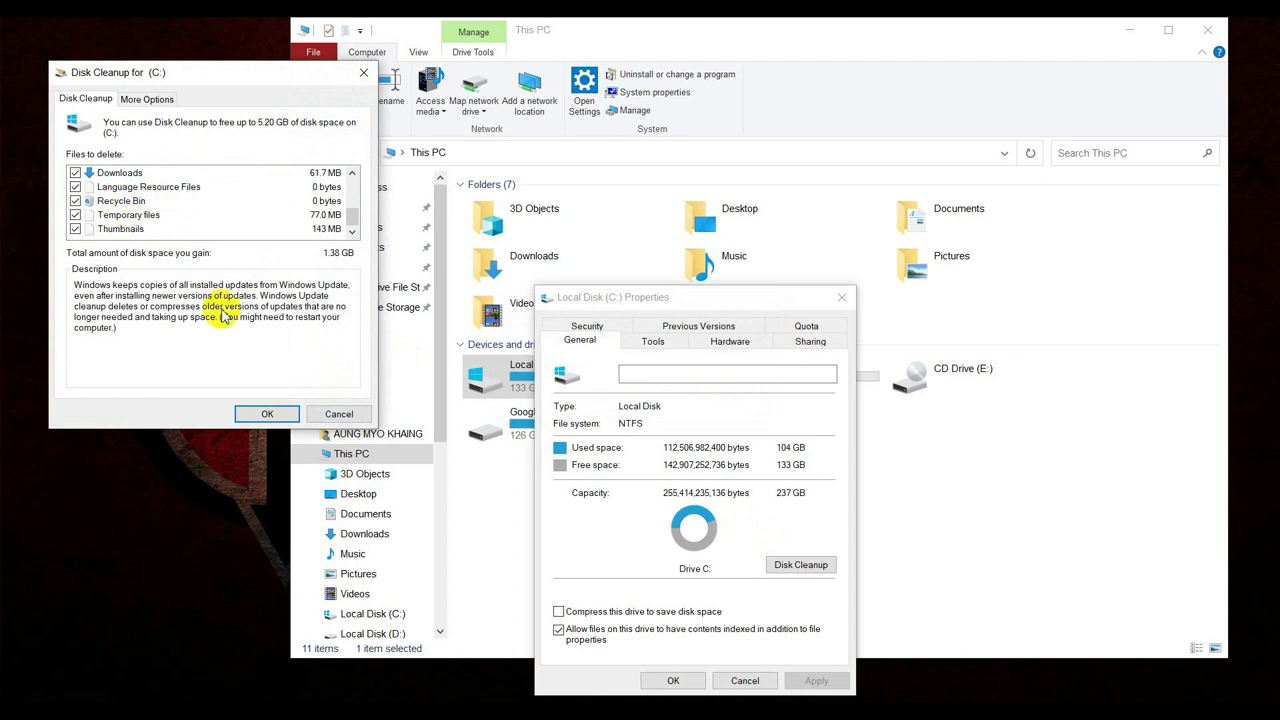
pyautogui.click(250, 414)
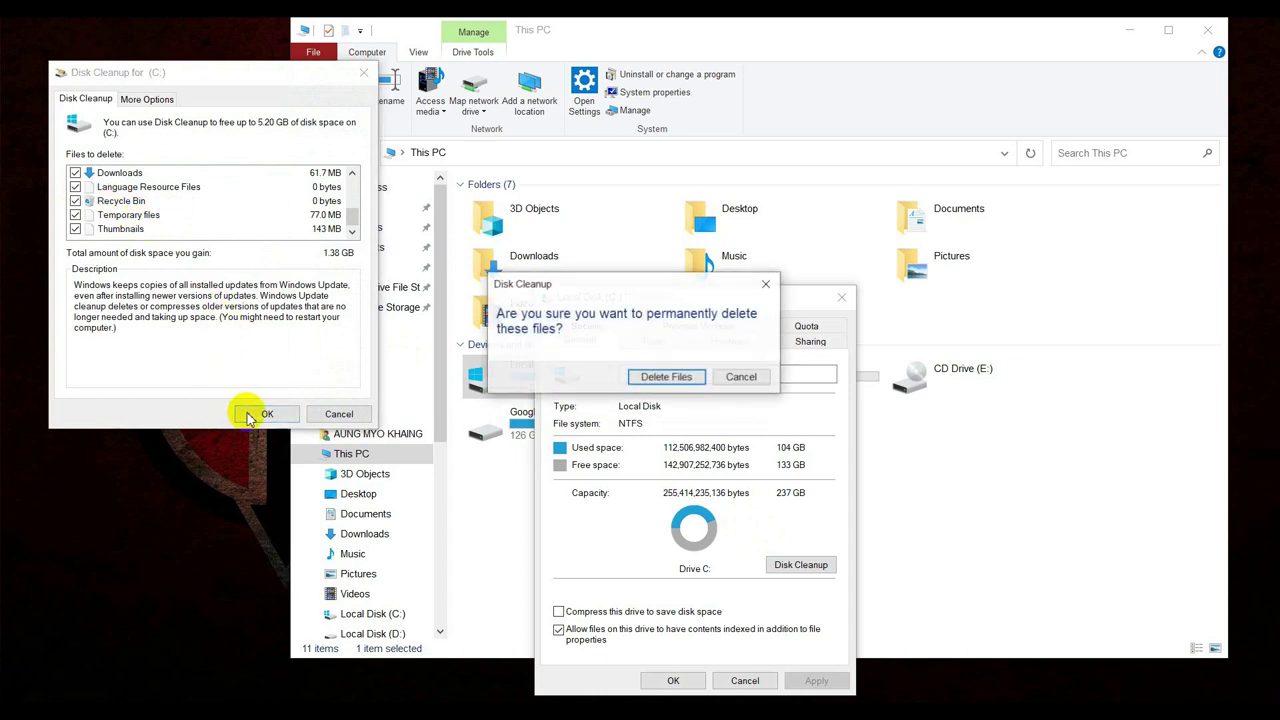
pyautogui.click(650, 380)
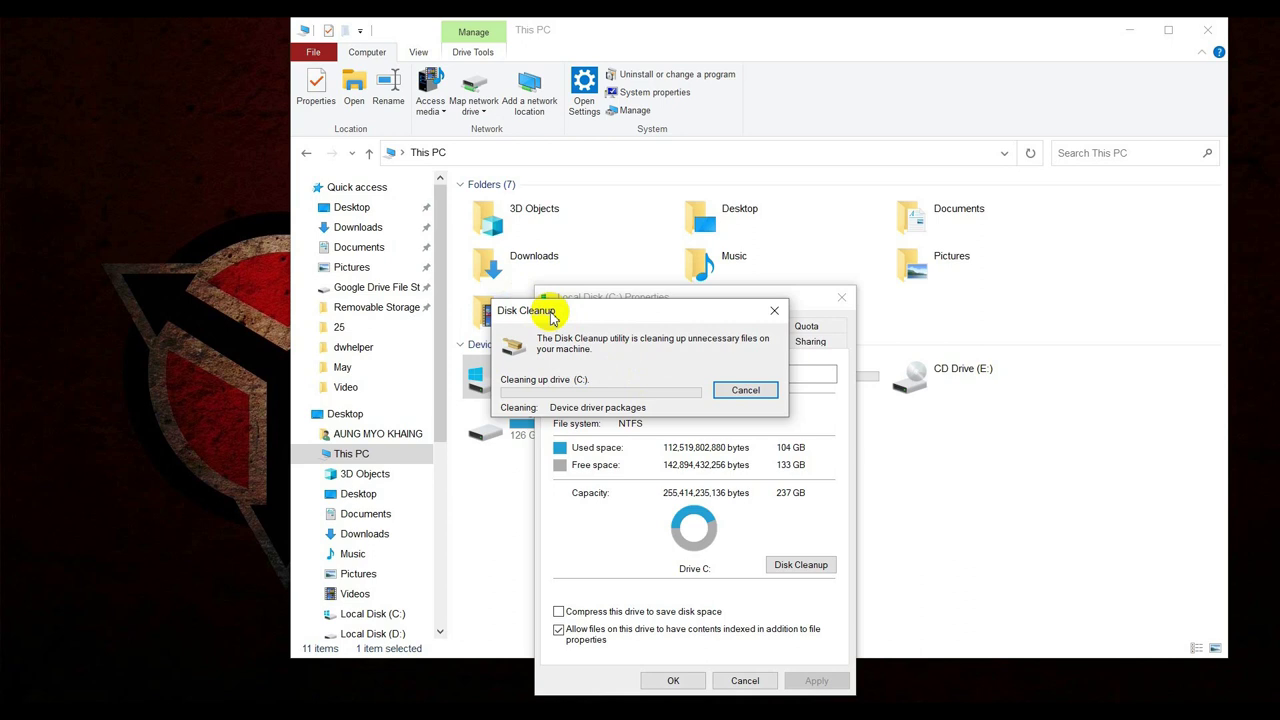
pyautogui.moveTo(562, 316); pyautogui.dragTo(653, 344)
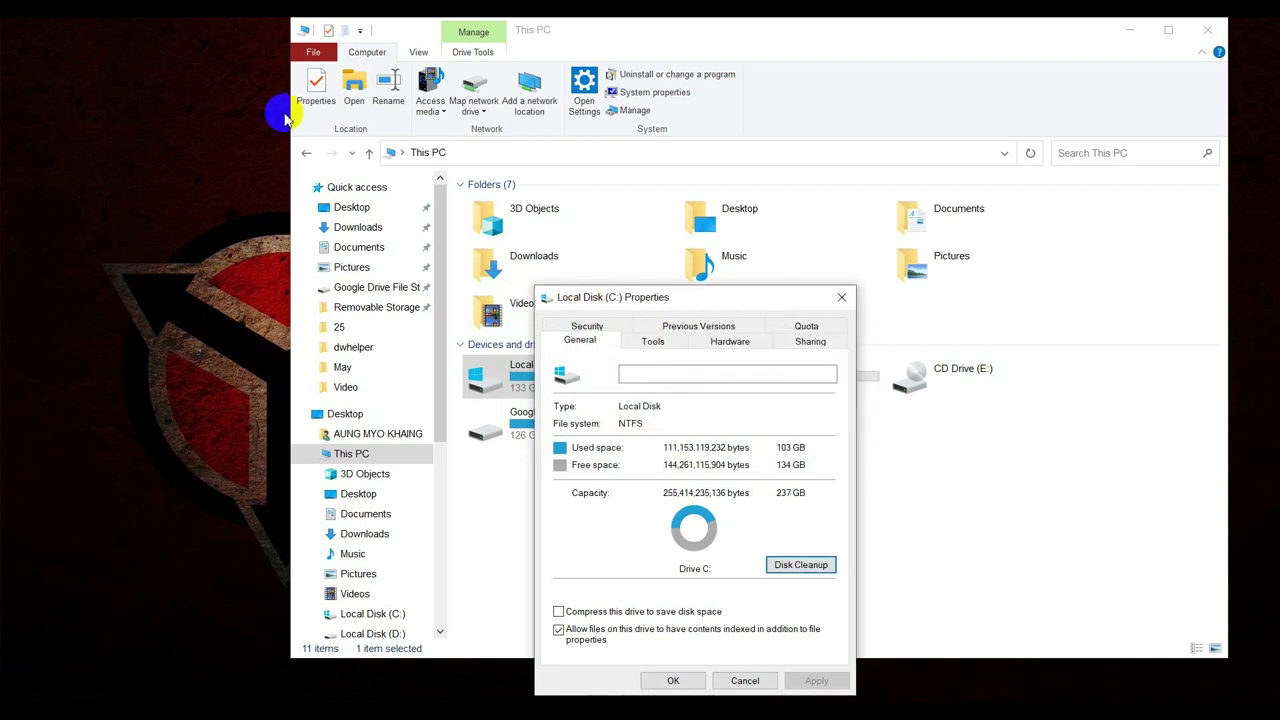
# - Scan drive C for file system errors with the error checking tool and close the scan report
pyautogui.click(655, 341)
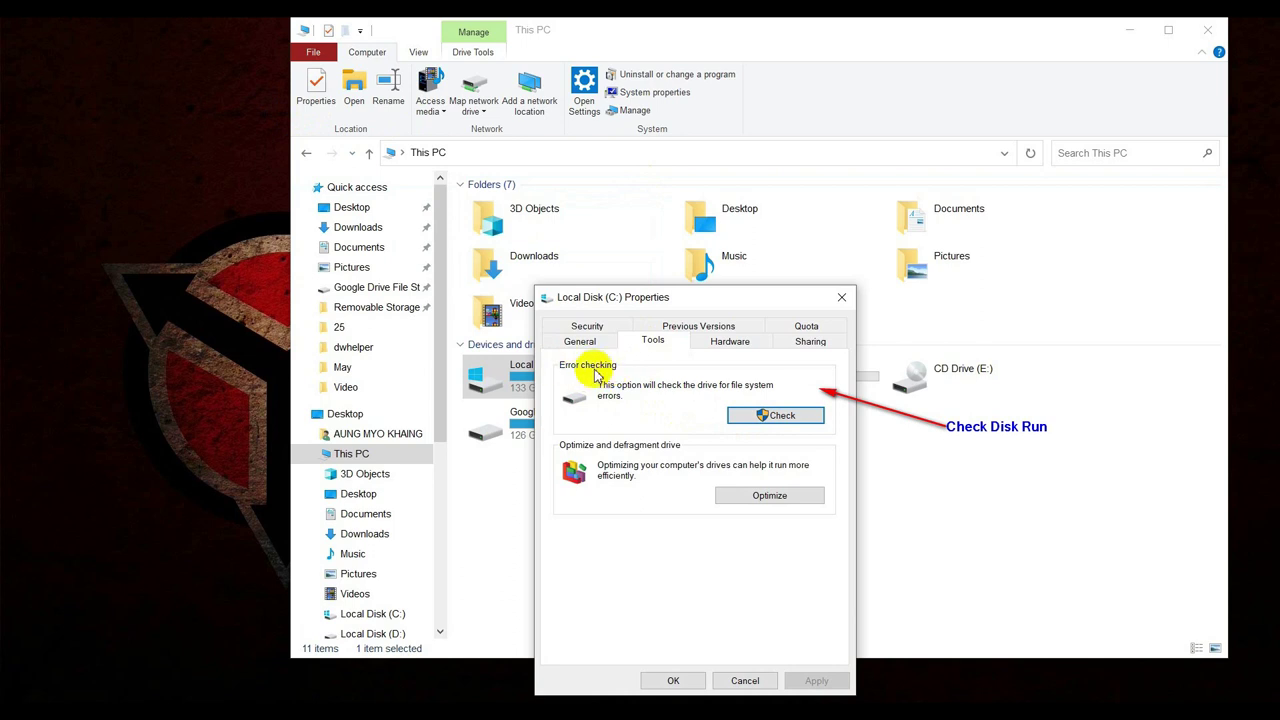
pyautogui.click(779, 418)
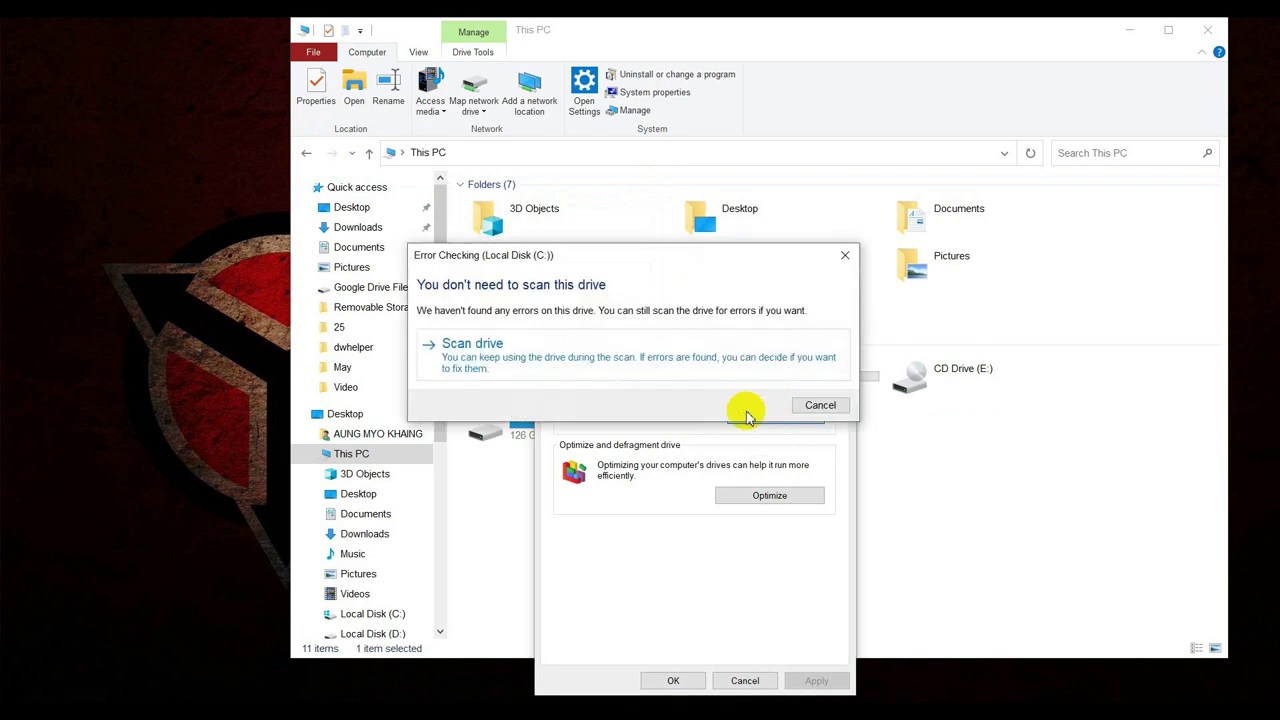
pyautogui.click(521, 362)
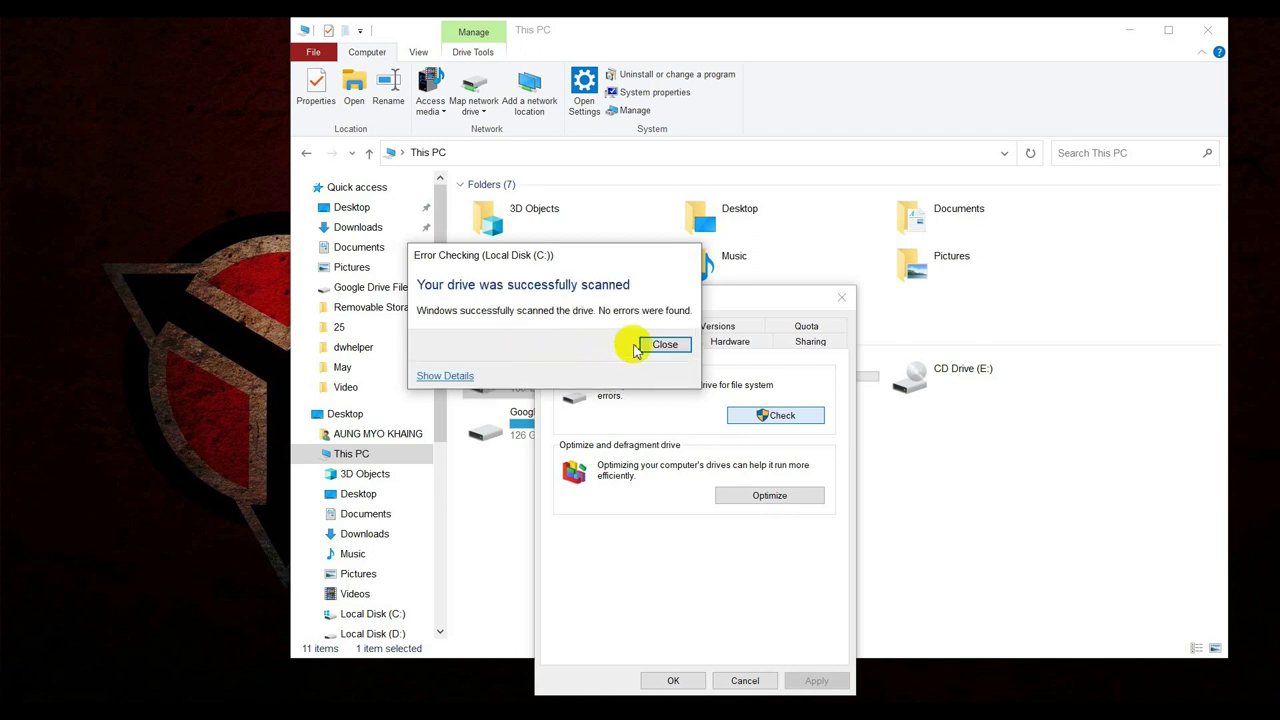
pyautogui.click(662, 344)
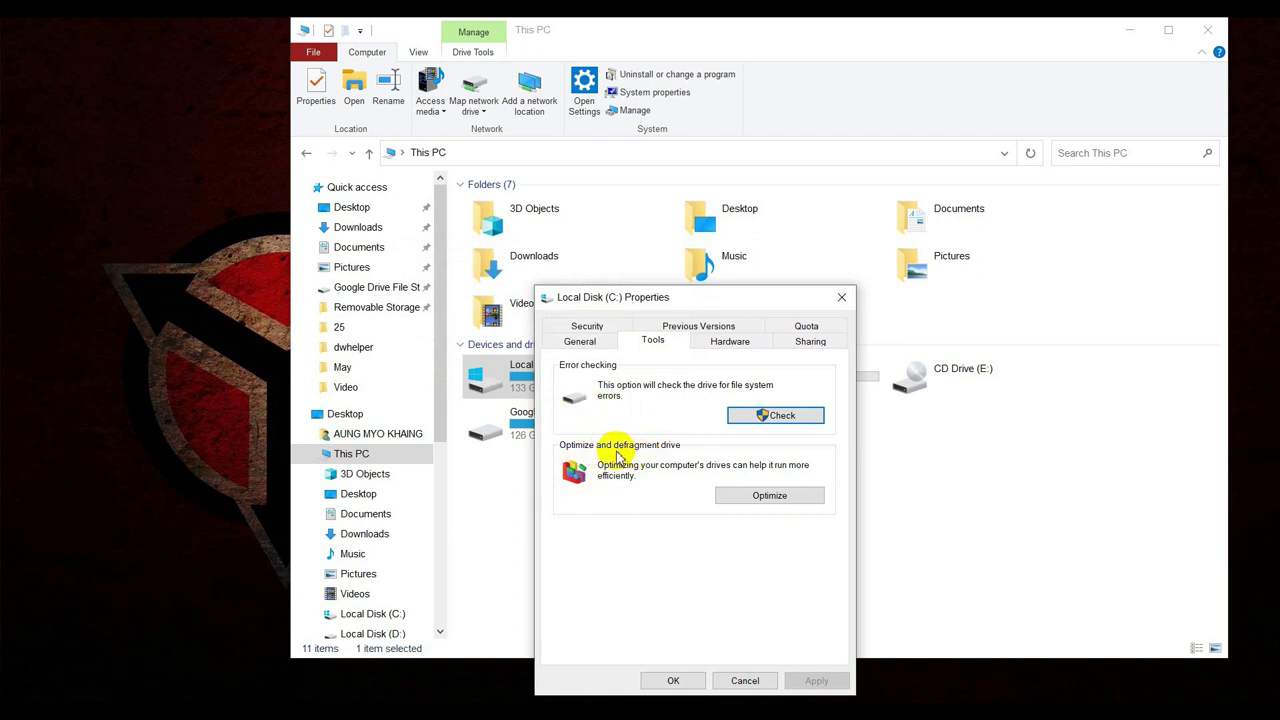
# - Optimize the solid state drive (C:) in Optimize Drives, then close it and the drive's properties
pyautogui.click(735, 501)
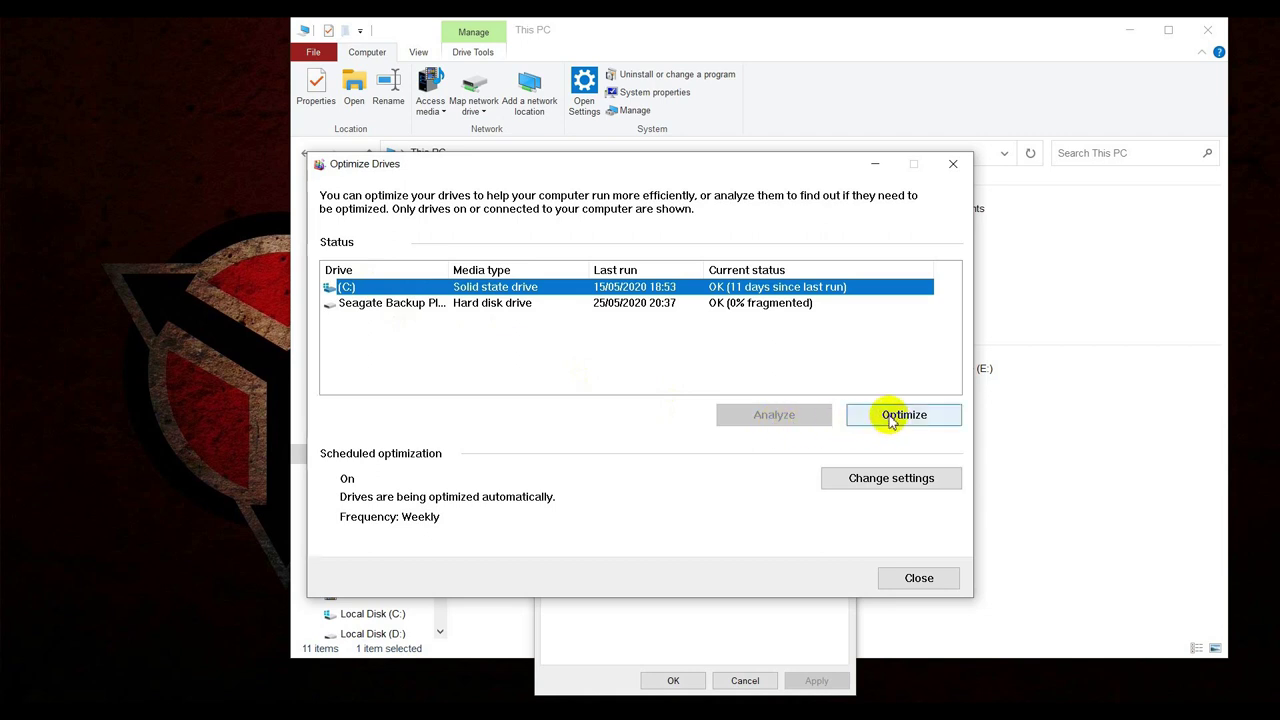
pyautogui.click(765, 303)
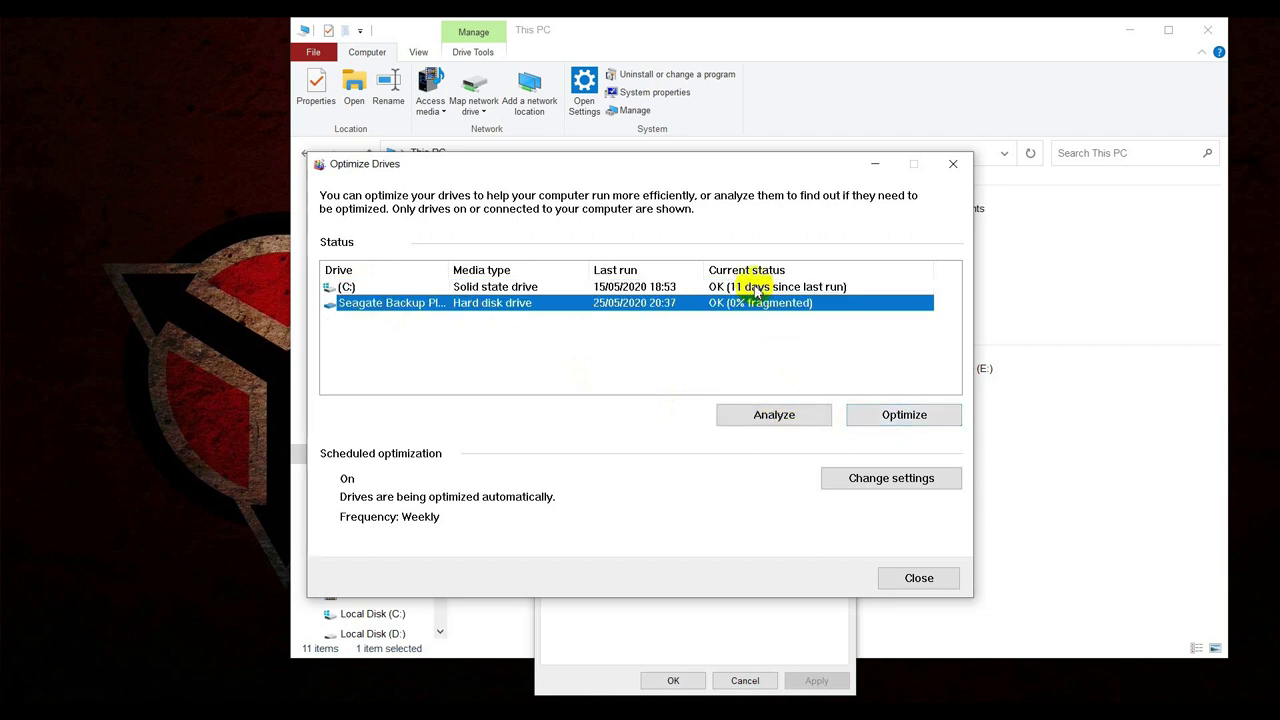
pyautogui.click(757, 288)
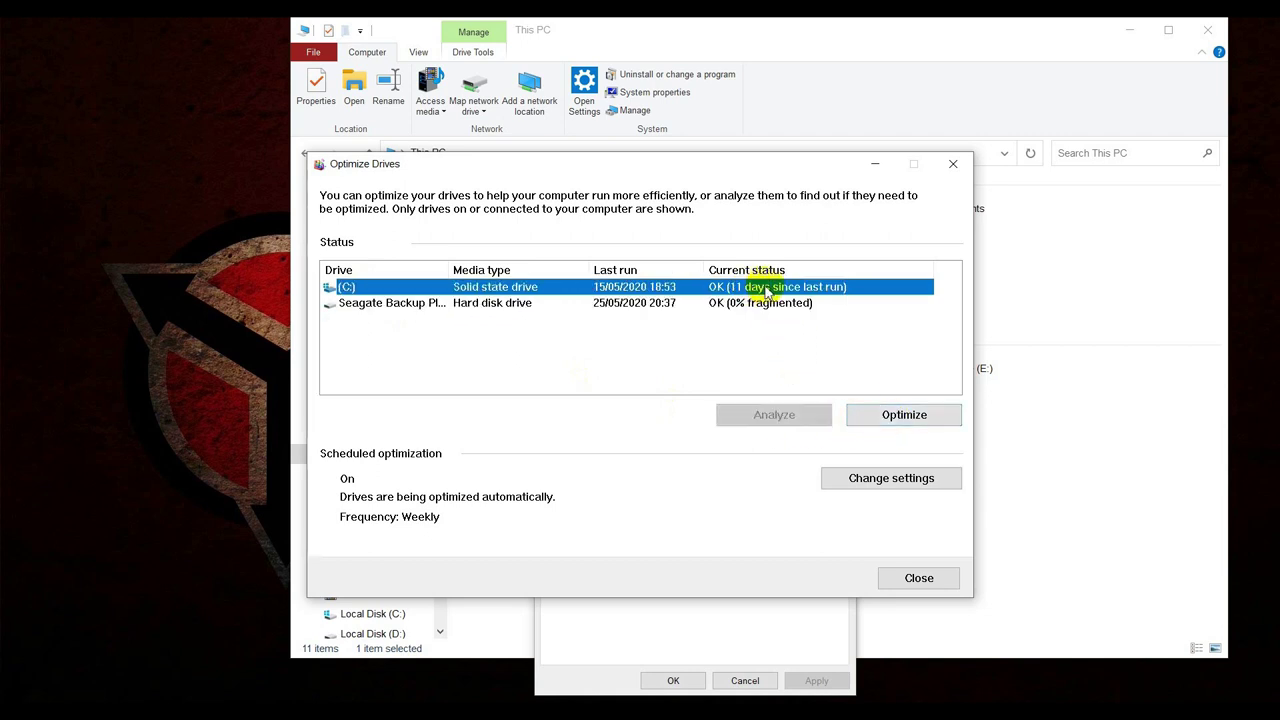
pyautogui.click(903, 416)
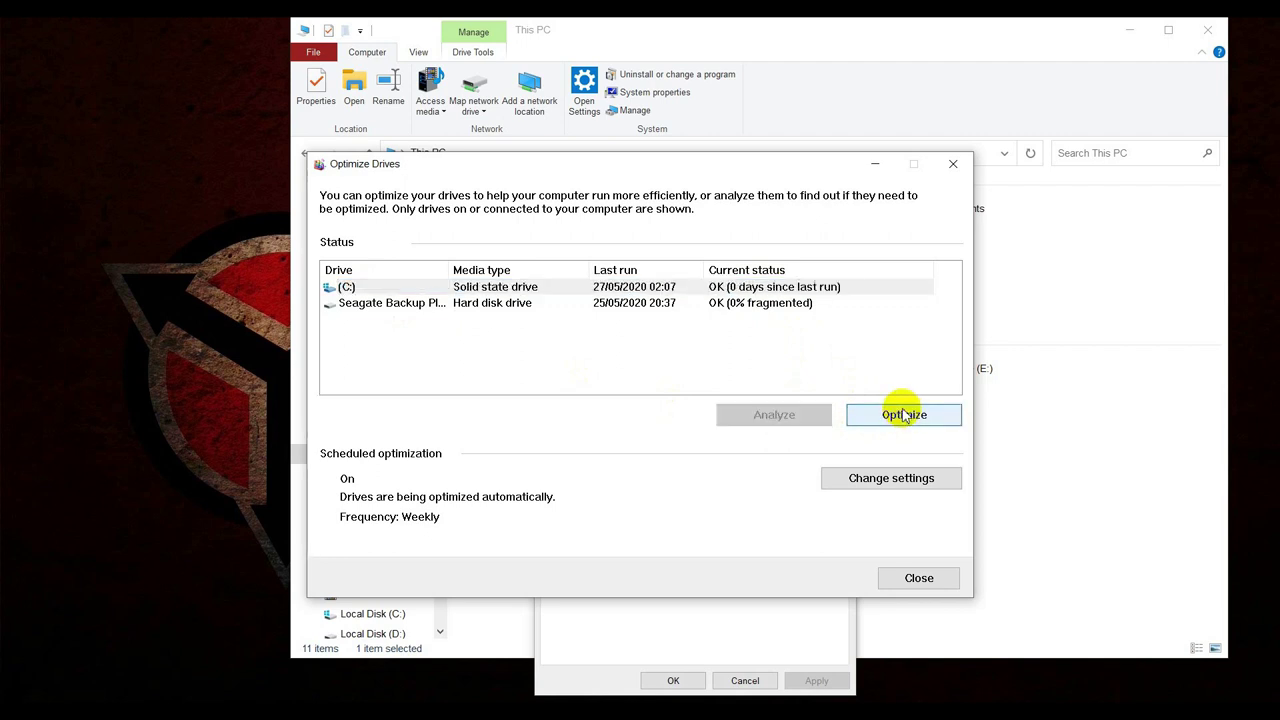
pyautogui.click(953, 580)
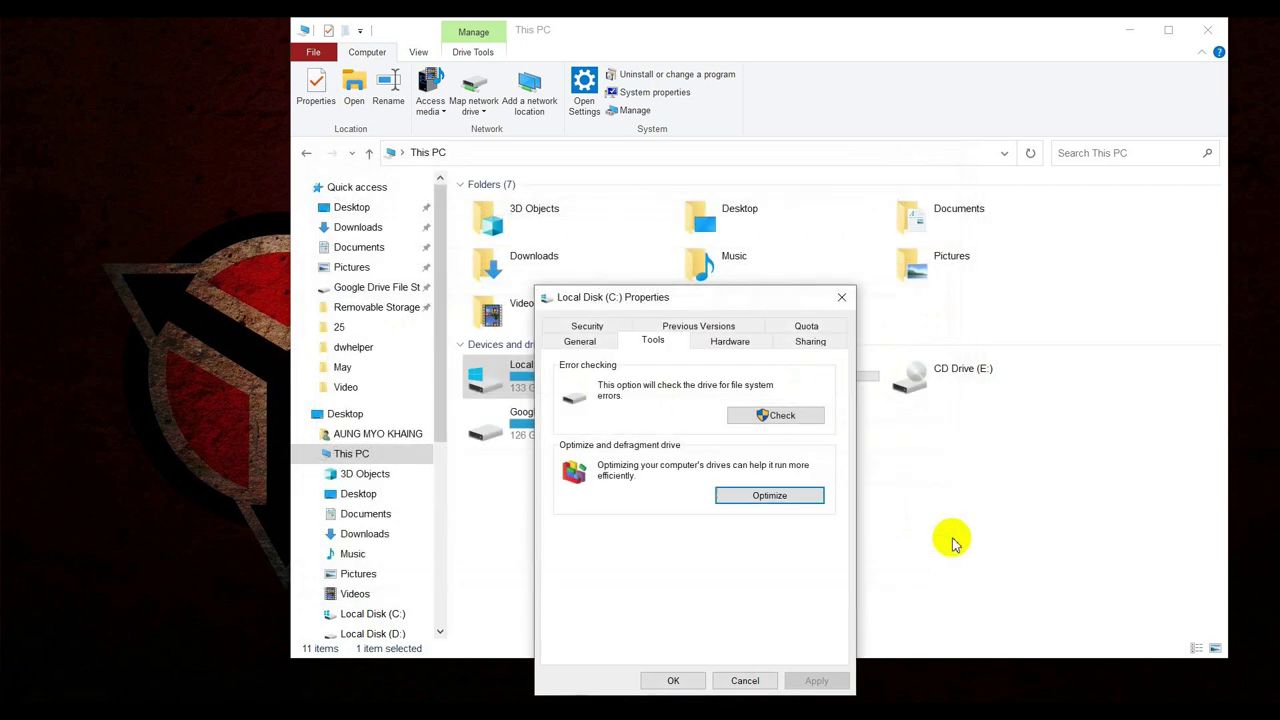
pyautogui.click(843, 299)
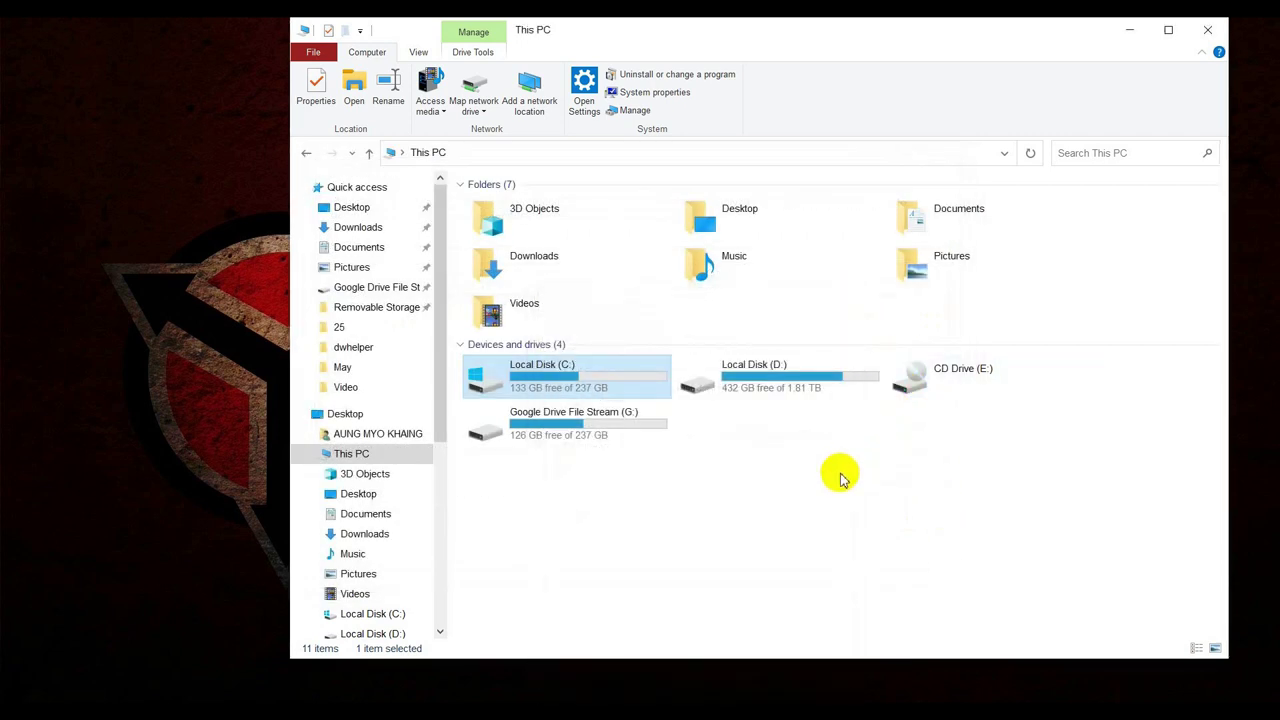